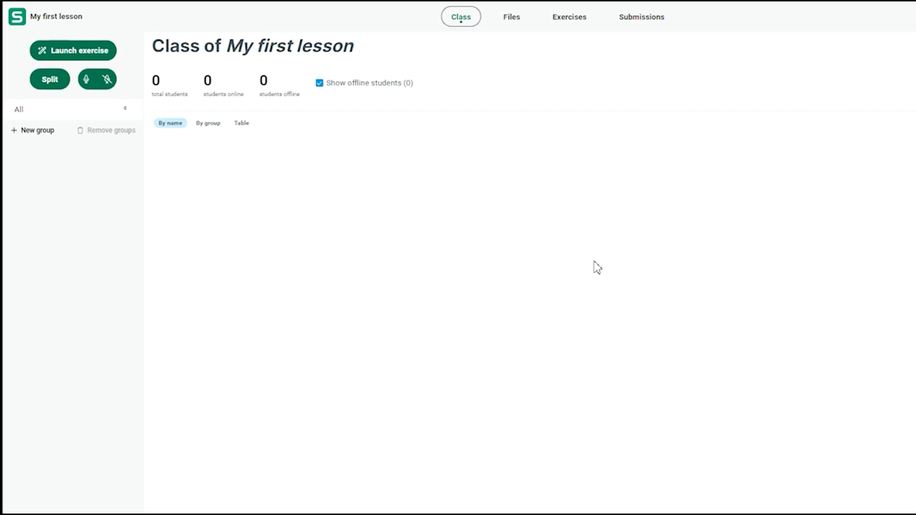
Step: Create a new exercise named "Sample exercise"
{"action": "left_click", "coordinate": [579, 22]}
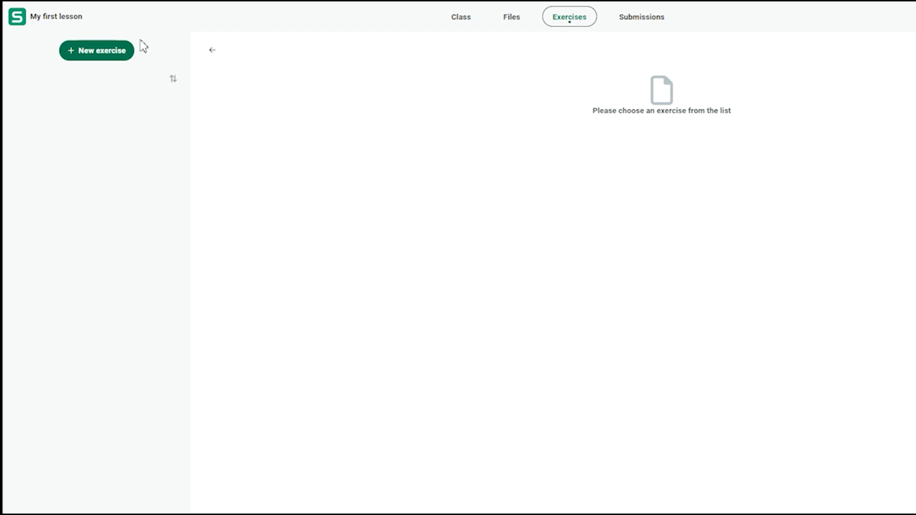
{"action": "left_click", "coordinate": [121, 54]}
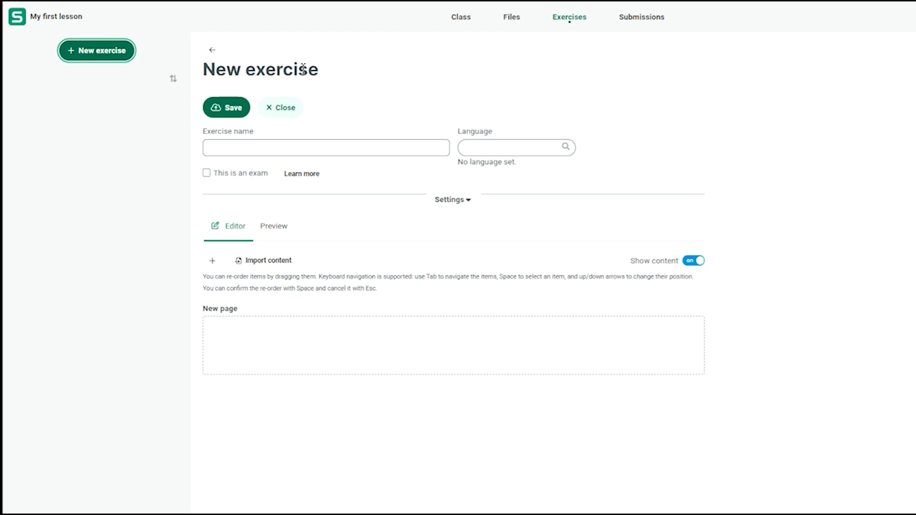
{"action": "left_click", "coordinate": [416, 145]}
{"action": "type", "text": "Sample exercise"}
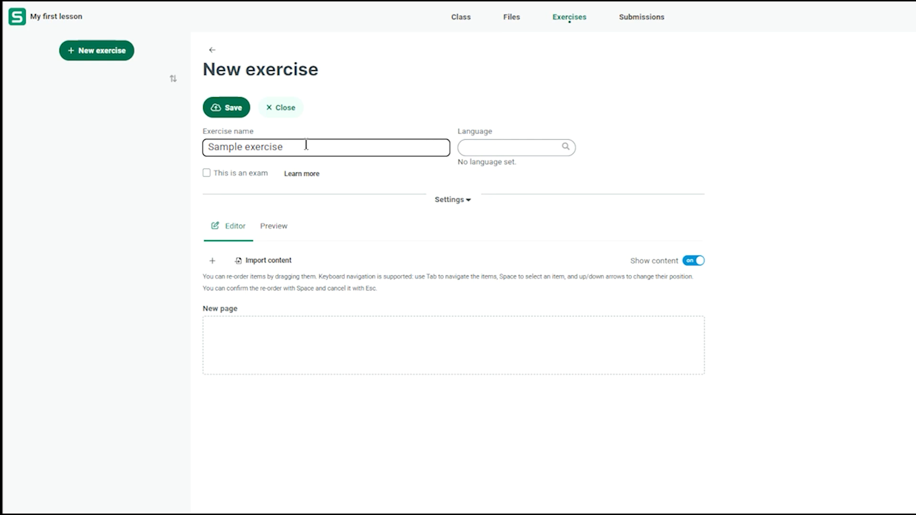
Step: Add a text block and an audio recording block to the exercise
{"action": "left_click", "coordinate": [213, 261]}
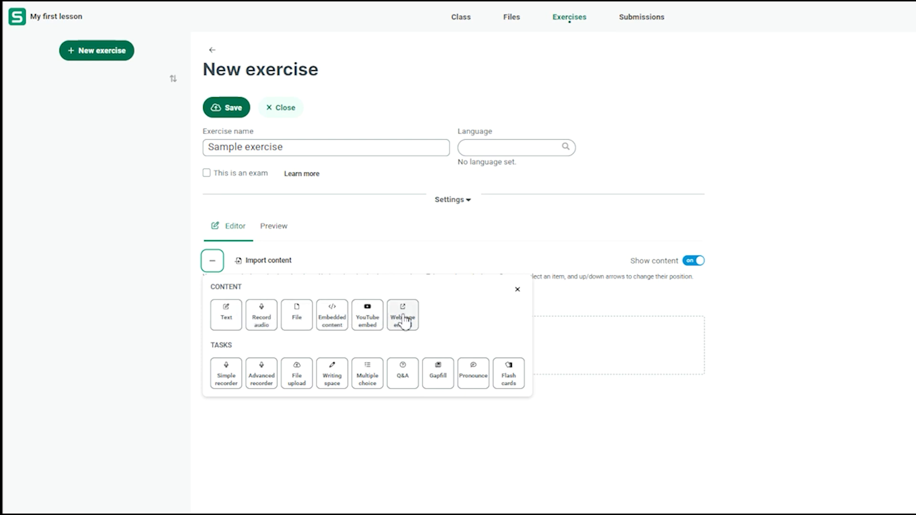
{"action": "left_click", "coordinate": [228, 325]}
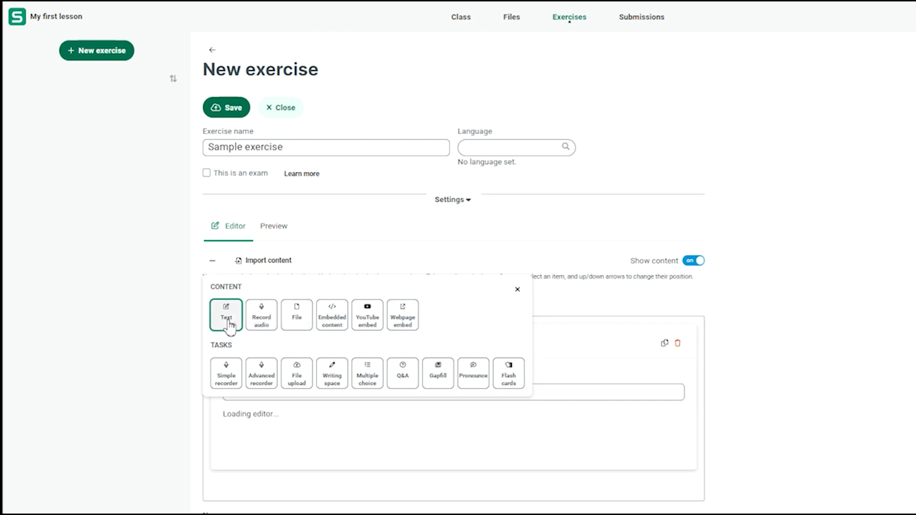
{"action": "left_click", "coordinate": [268, 324]}
{"action": "key", "text": "Escape"}
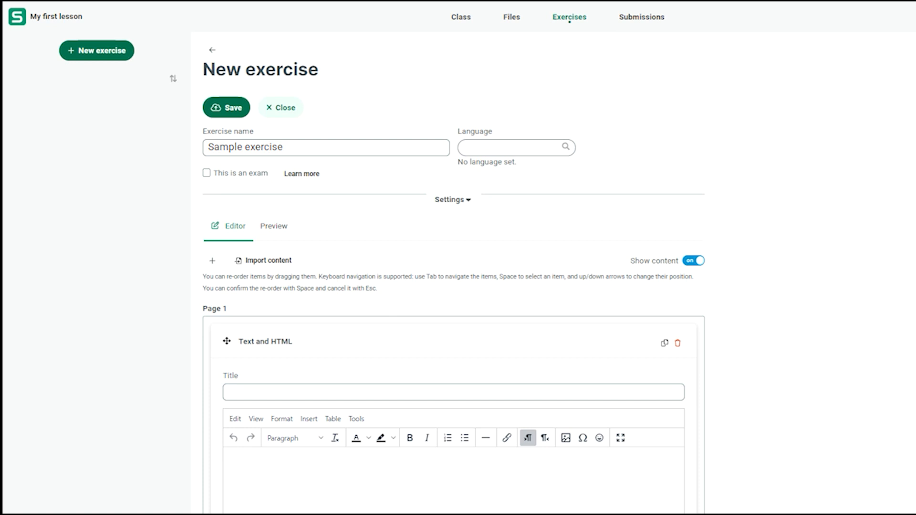
Step: Add another text block and write an instruction beginning with "Please" in the first text block
{"action": "left_click", "coordinate": [212, 261]}
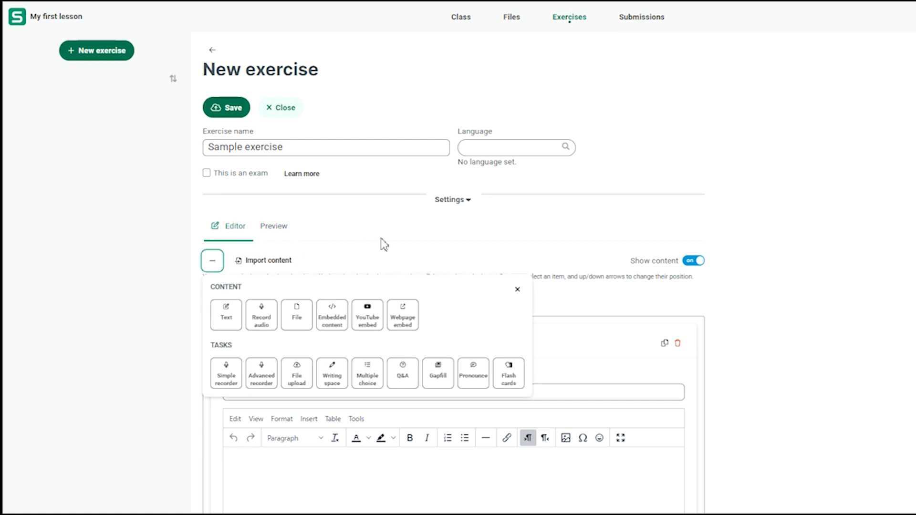
{"action": "left_click", "coordinate": [227, 320]}
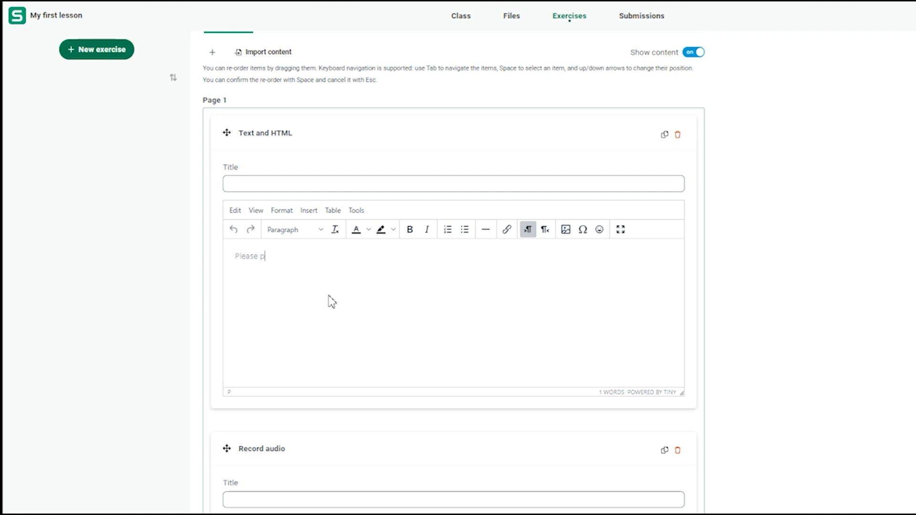
{"action": "type", "text": "n to"}
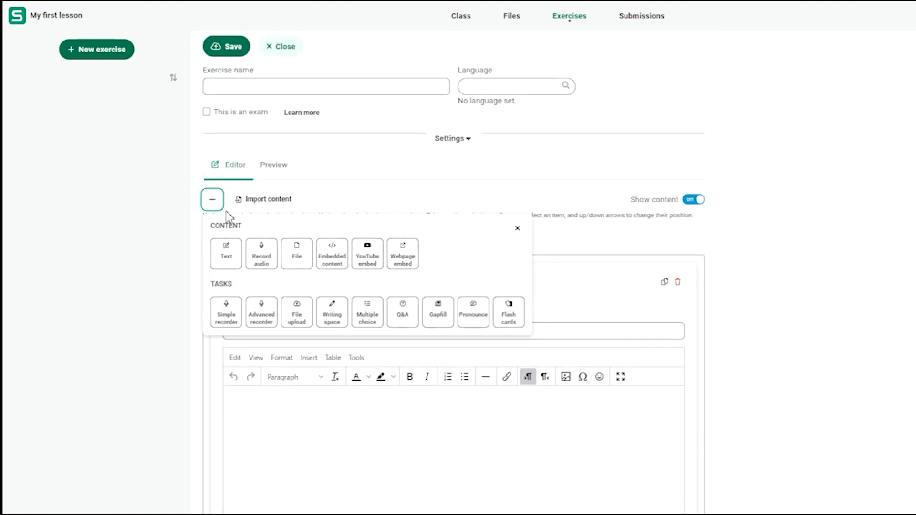
Step: Title the audio recording block "Follow instructions here" and start recording its audio
{"action": "left_click", "coordinate": [261, 266]}
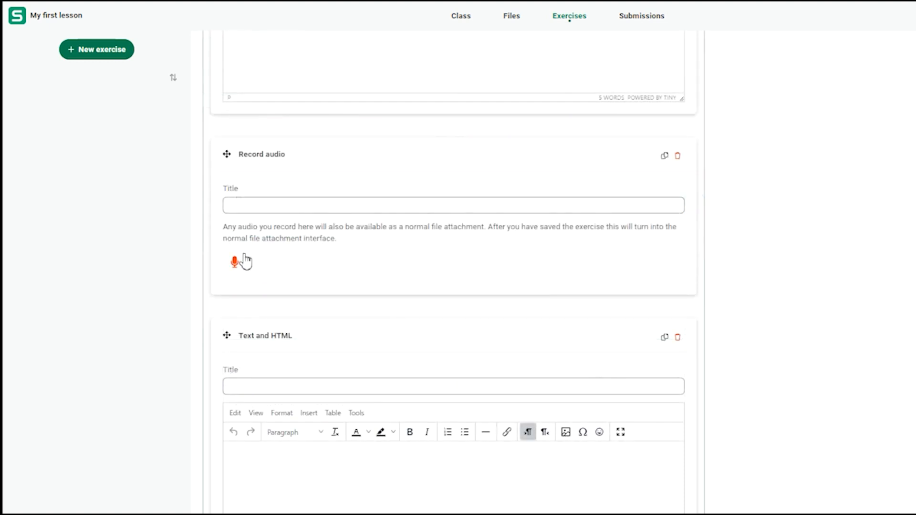
{"action": "left_click", "coordinate": [252, 205]}
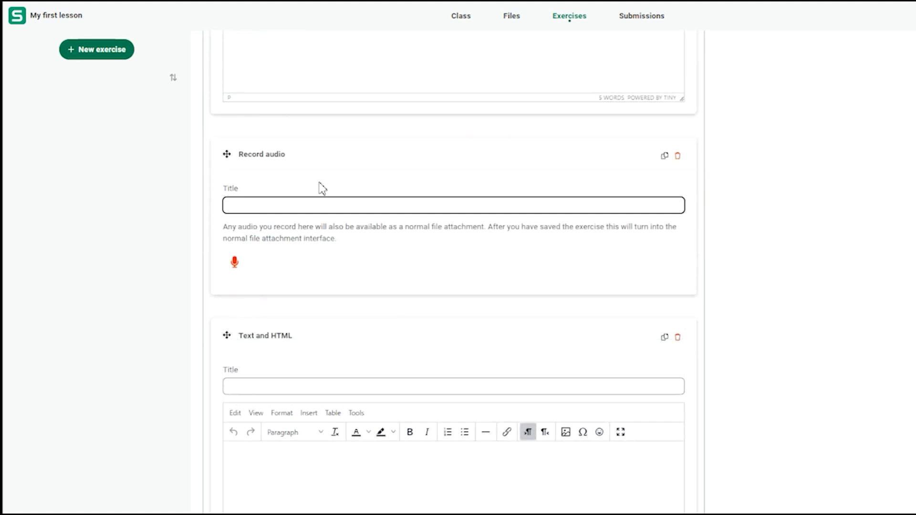
{"action": "type", "text": "Follow instructions here"}
{"action": "left_click", "coordinate": [233, 268]}
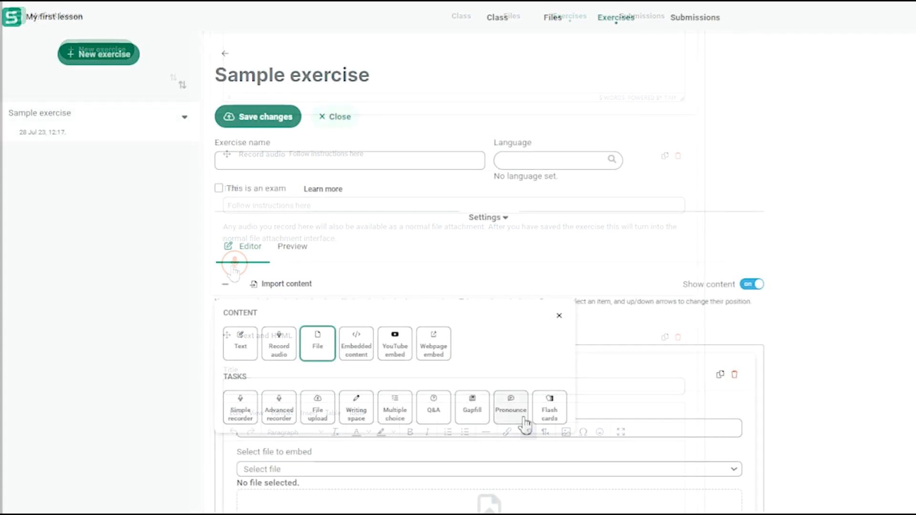
Step: Embed the file ielts-usa-practice-ac-reading.pdf in the exercise and look through it in the preview
{"action": "left_click", "coordinate": [572, 471]}
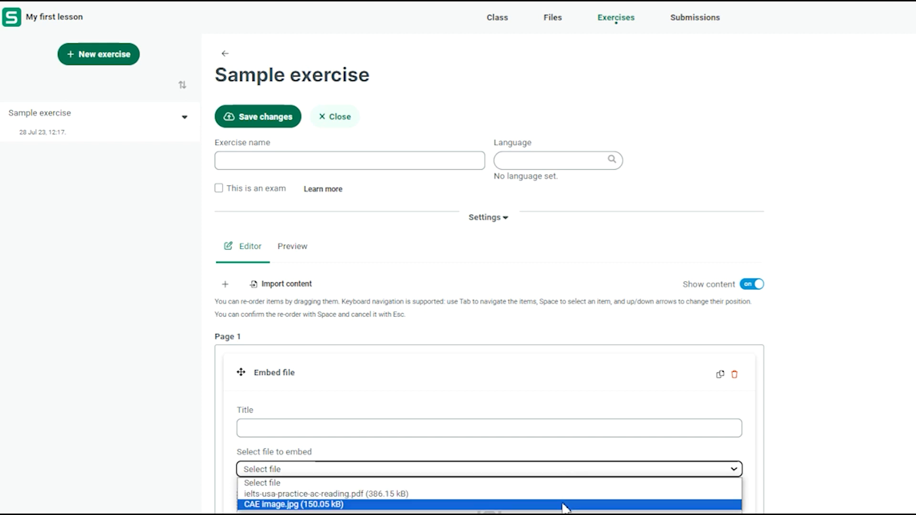
{"action": "left_click", "coordinate": [575, 496]}
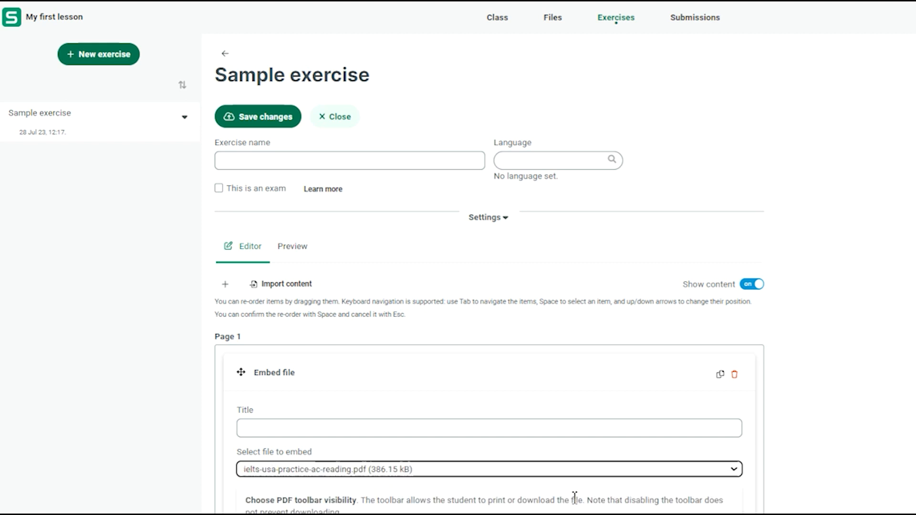
{"action": "left_click", "coordinate": [298, 251]}
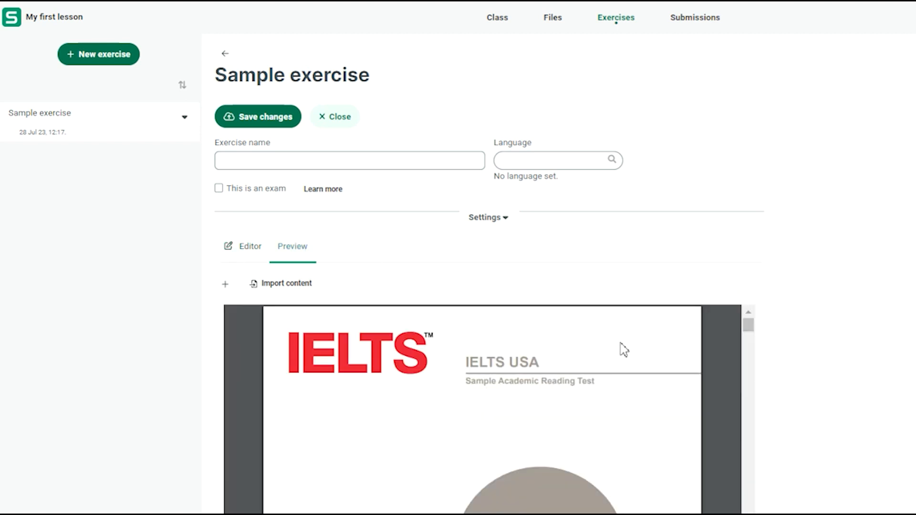
{"action": "left_click_drag", "start_coordinate": [748, 327], "coordinate": [748, 343]}
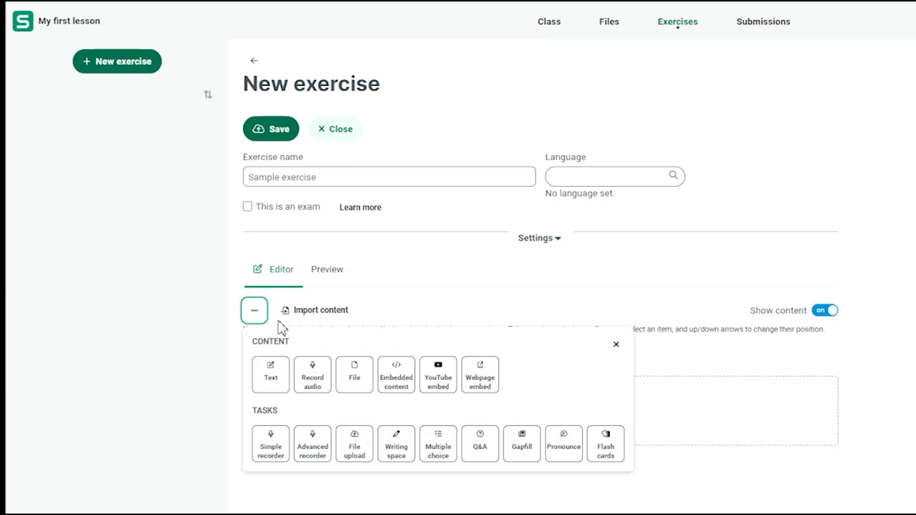
Step: Add embedded content with a Google map of Finland and try panning and zooming it in the preview
{"action": "left_click", "coordinate": [408, 391]}
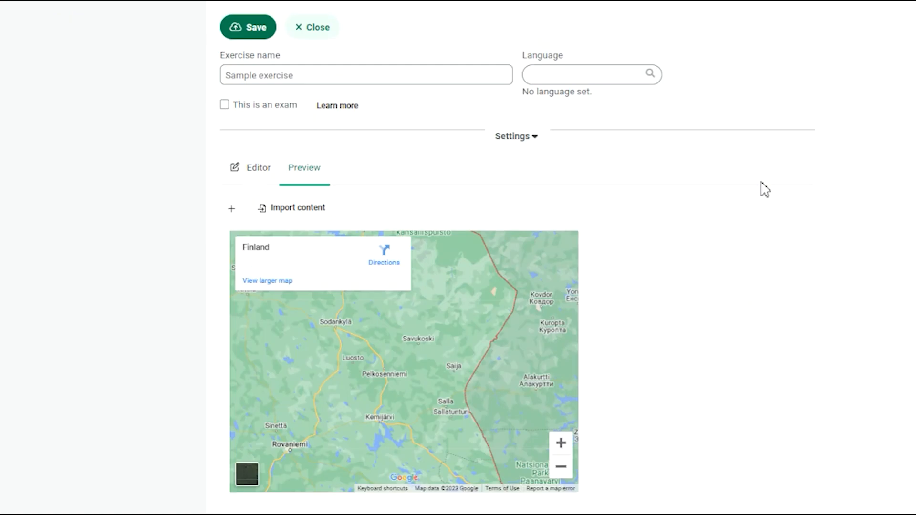
{"action": "left_click_drag", "start_coordinate": [472, 281], "coordinate": [572, 260]}
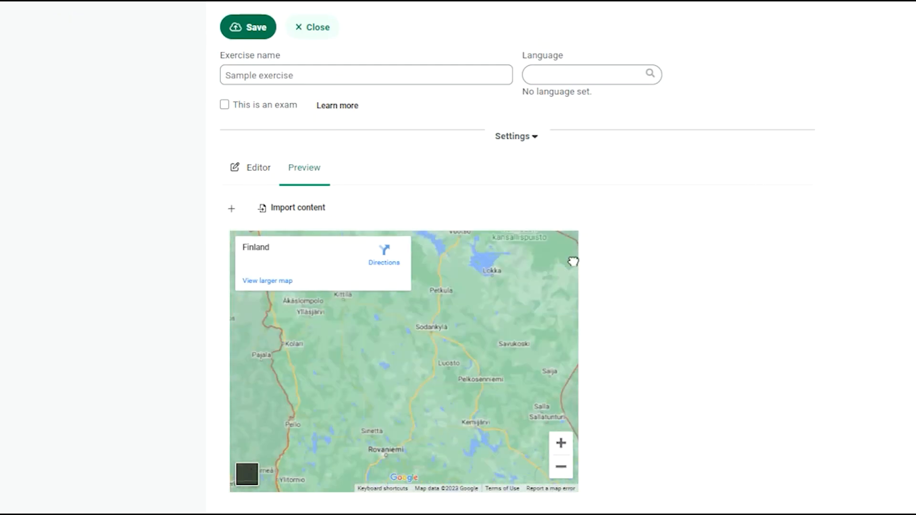
{"action": "left_click_drag", "start_coordinate": [527, 439], "coordinate": [531, 461]}
{"action": "left_click", "coordinate": [561, 467]}
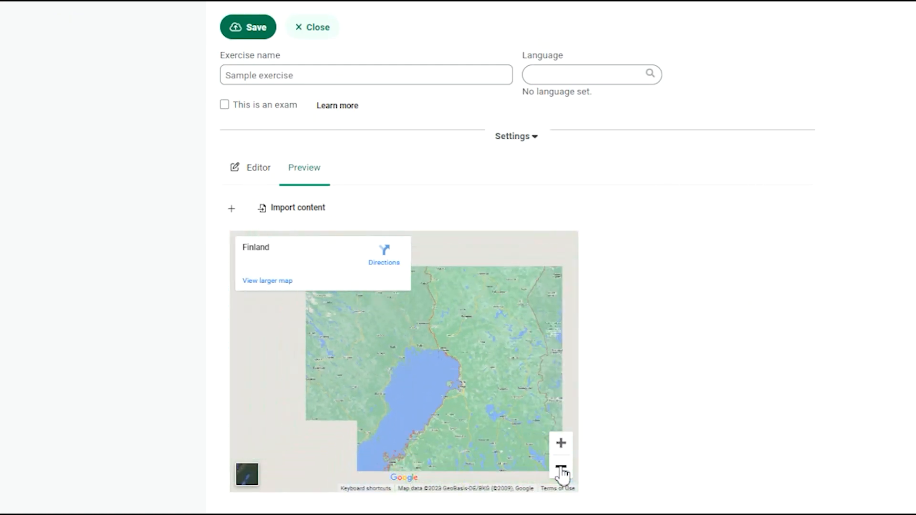
{"action": "left_click", "coordinate": [561, 467]}
{"action": "left_click_drag", "start_coordinate": [508, 386], "coordinate": [538, 410]}
{"action": "left_click", "coordinate": [561, 443]}
{"action": "left_click", "coordinate": [561, 443]}
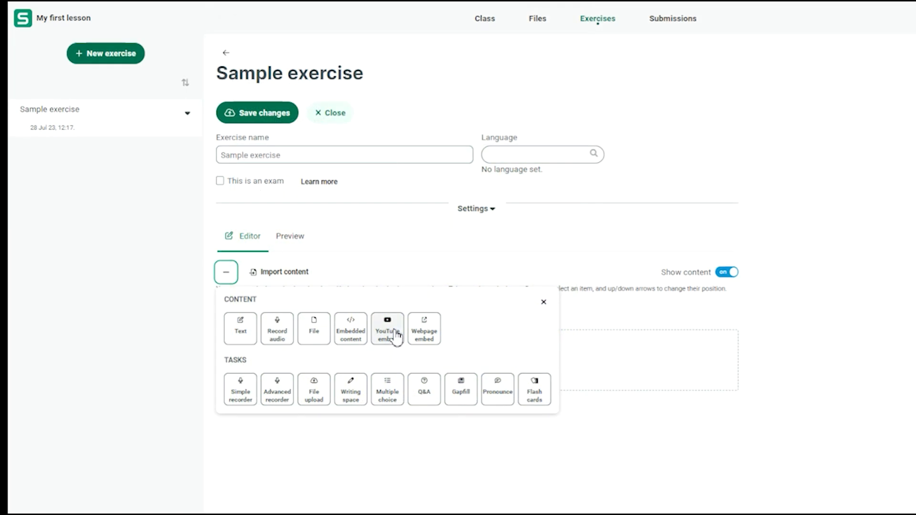
{"action": "left_click", "coordinate": [395, 334]}
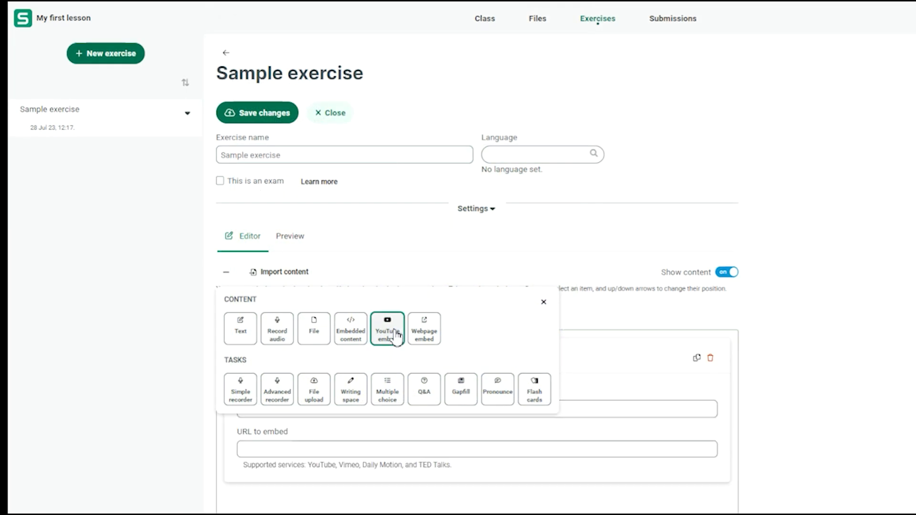
{"action": "left_click", "coordinate": [396, 450]}
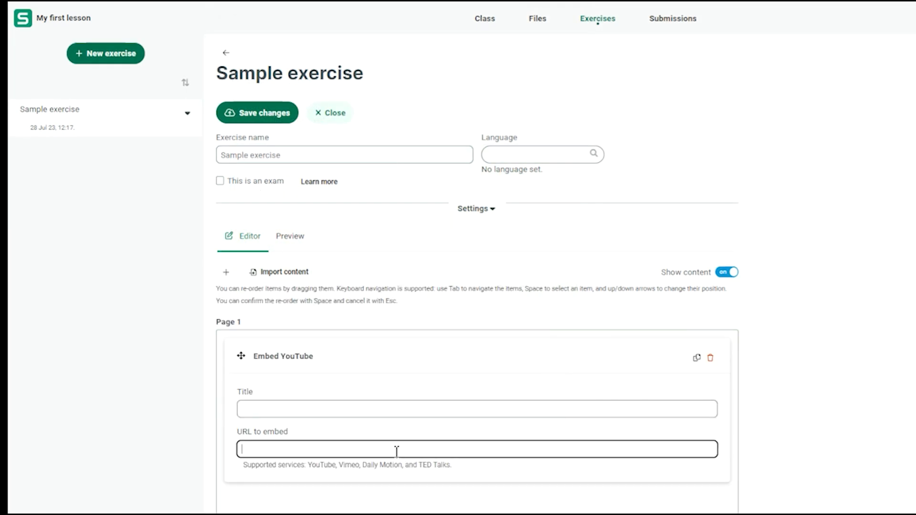
{"action": "type", "text": "https://youtu.be/F5nGJFcM2mY"}
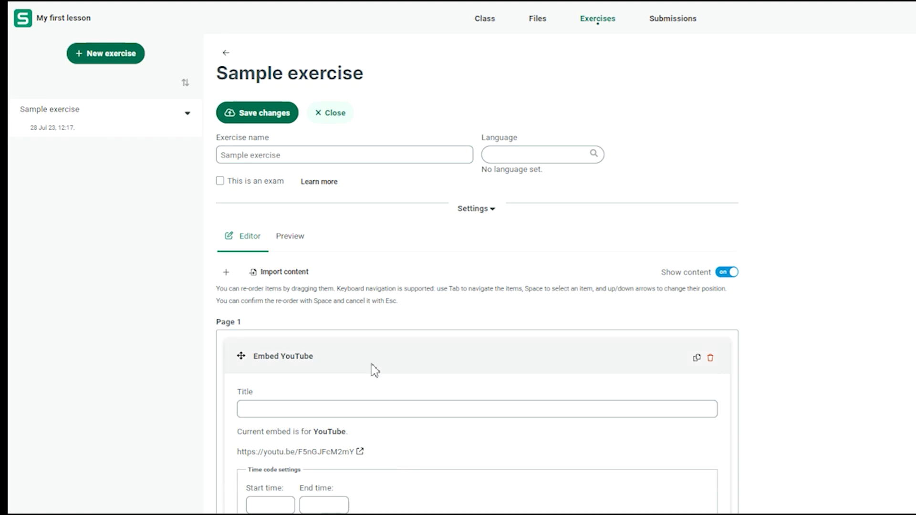
{"action": "left_click", "coordinate": [304, 248]}
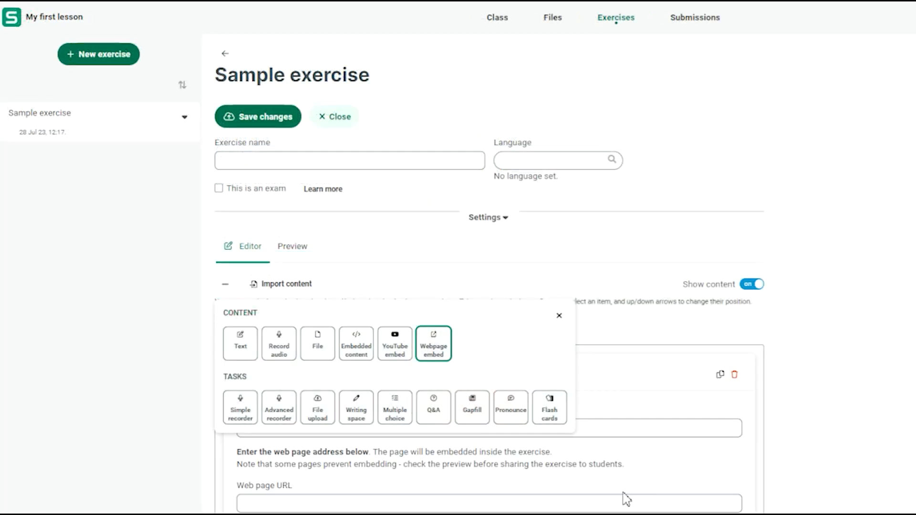
{"action": "left_click", "coordinate": [595, 505]}
{"action": "type", "text": "https://sanako.com/"}
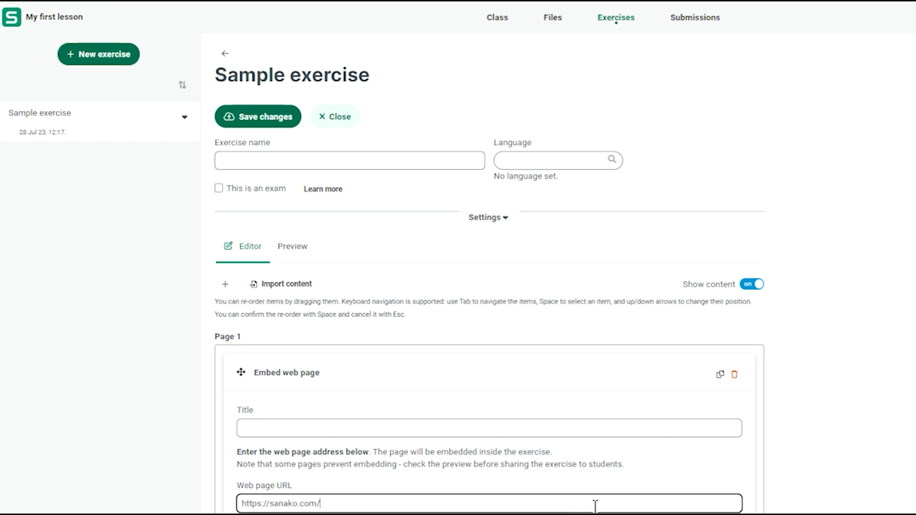
{"action": "left_click", "coordinate": [301, 250]}
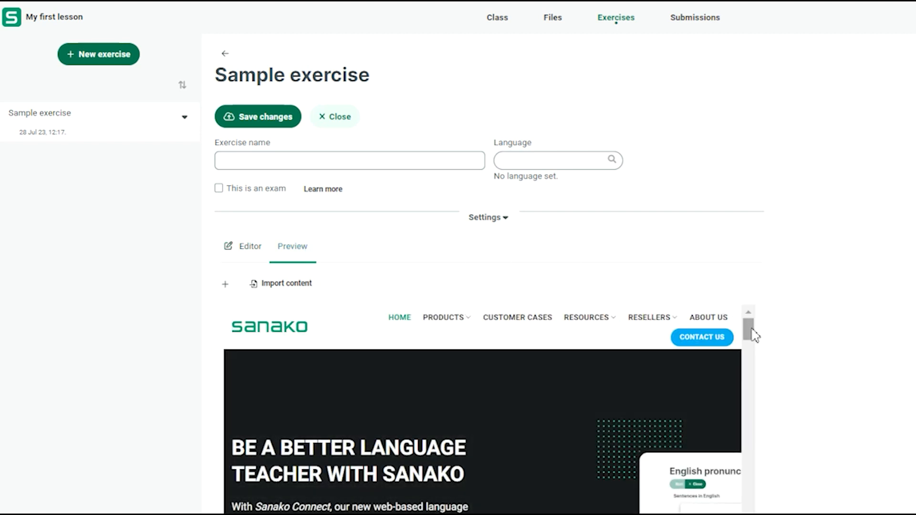
{"action": "left_click_drag", "start_coordinate": [748, 329], "coordinate": [760, 415]}
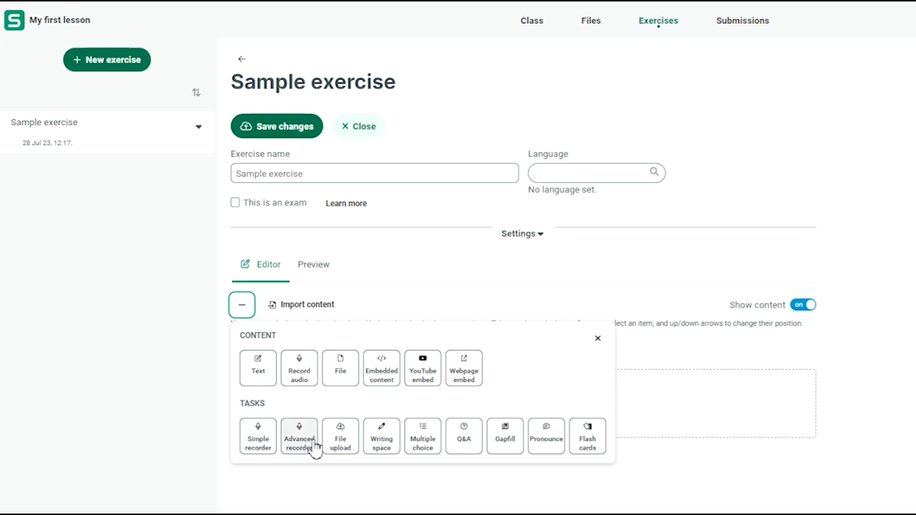
Step: Add a simple recorder task titled "Listen and repeat" and preview it
{"action": "left_click", "coordinate": [247, 456]}
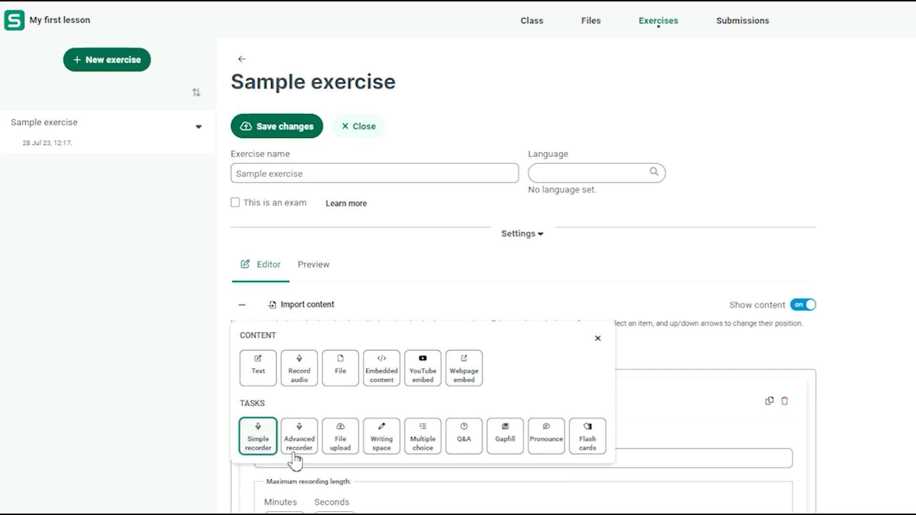
{"action": "scroll", "coordinate": [528, 302], "scroll_direction": "down", "scroll_amount": 3}
{"action": "left_click", "coordinate": [493, 286]}
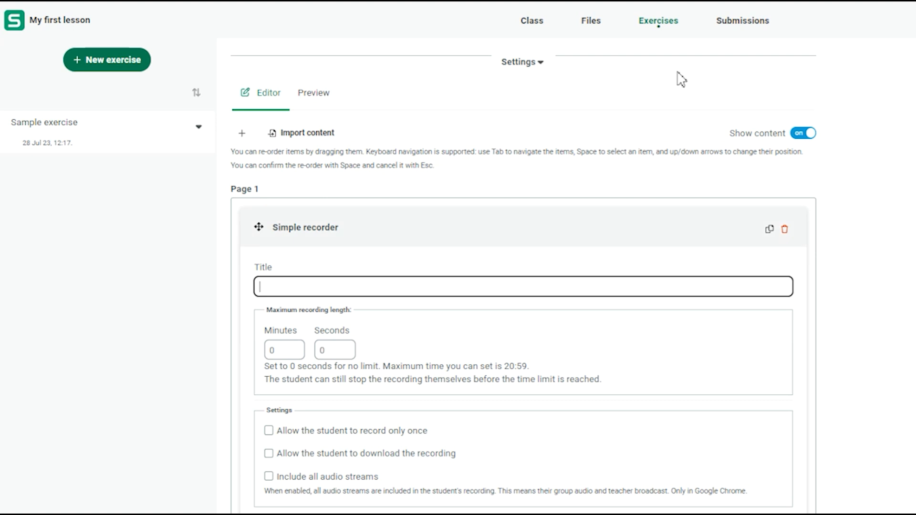
{"action": "type", "text": "Listen and repea"}
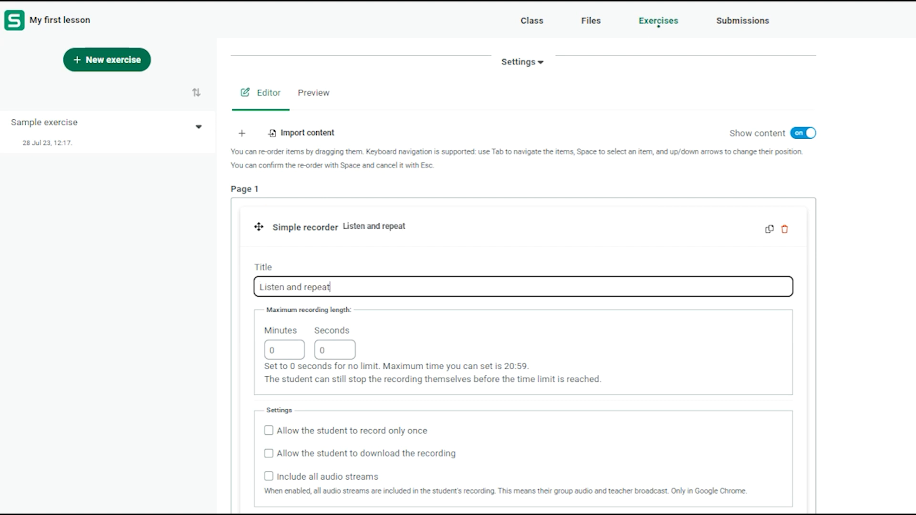
{"action": "type", "text": "t"}
{"action": "left_click", "coordinate": [319, 95]}
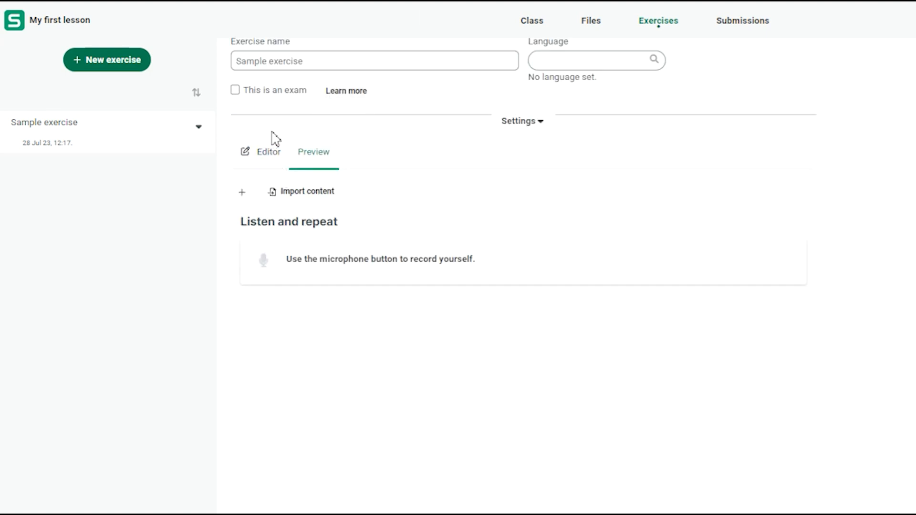
Step: Set the simple recorder to include all audio streams, allow downloading and allow only one recording, checking the preview before returning to the editor
{"action": "left_click", "coordinate": [270, 154]}
{"action": "scroll", "coordinate": [401, 351], "scroll_direction": "down", "scroll_amount": 2}
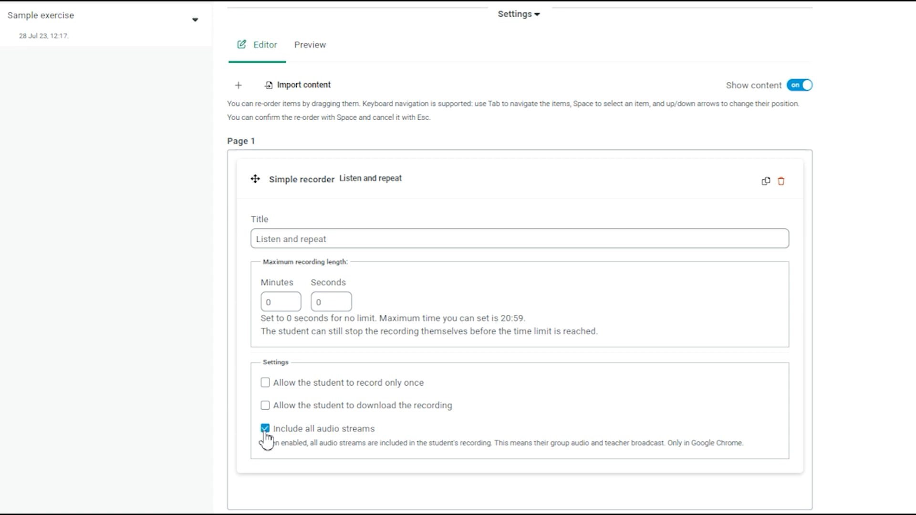
{"action": "scroll", "coordinate": [531, 398], "scroll_direction": "down", "scroll_amount": 2}
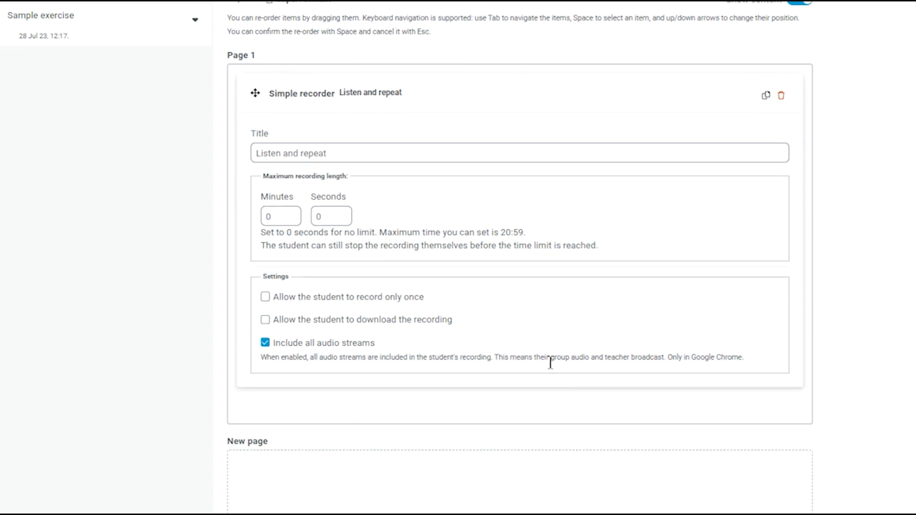
{"action": "left_click", "coordinate": [266, 319]}
{"action": "left_click", "coordinate": [265, 297]}
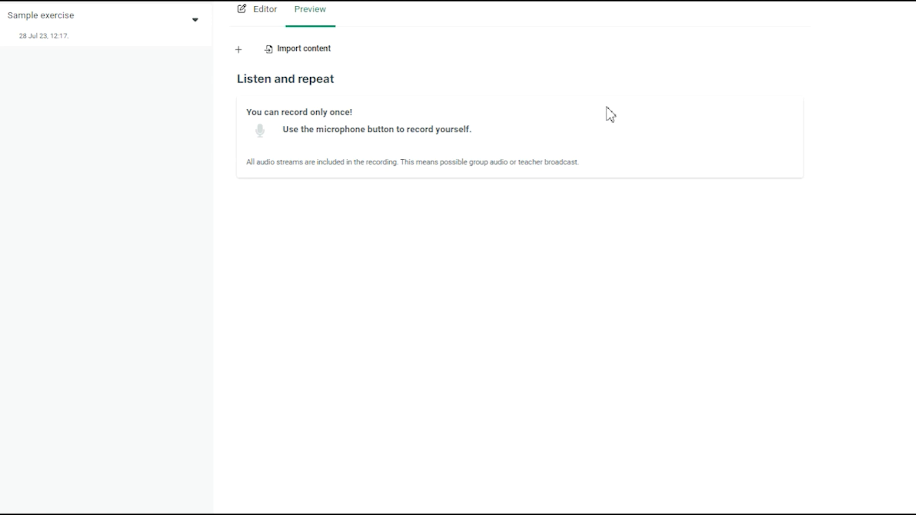
{"action": "left_click", "coordinate": [269, 19]}
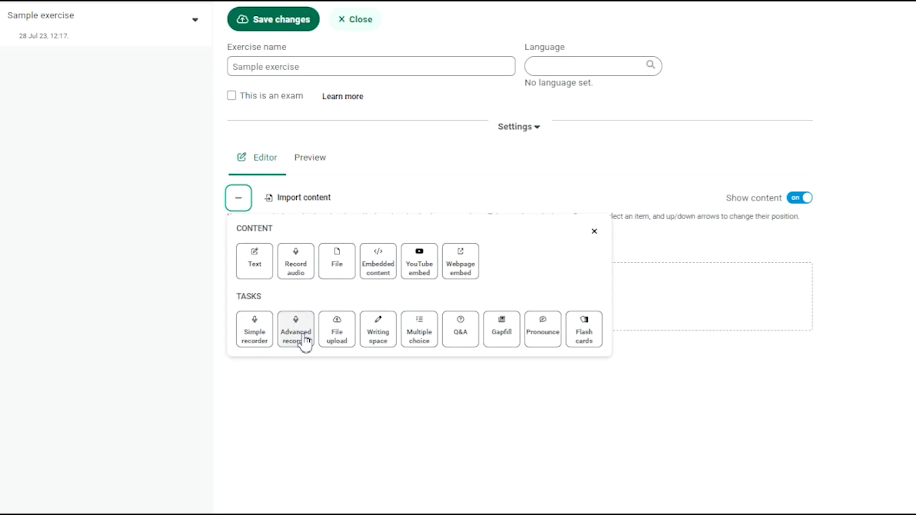
Step: Add an advanced recorder task titled "Listen and repeat" to the exercise
{"action": "left_click", "coordinate": [302, 342]}
{"action": "left_click", "coordinate": [700, 268]}
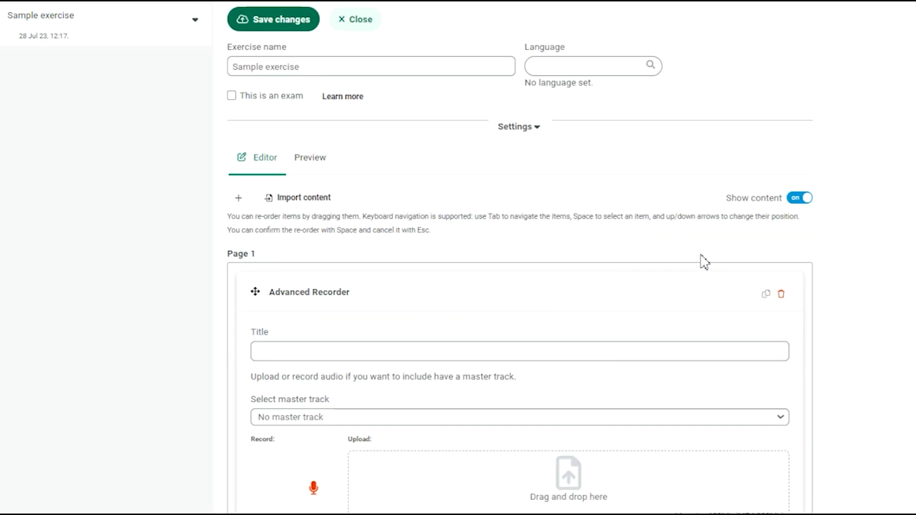
{"action": "scroll", "coordinate": [696, 257], "scroll_direction": "down", "scroll_amount": 4}
{"action": "left_click", "coordinate": [577, 183]}
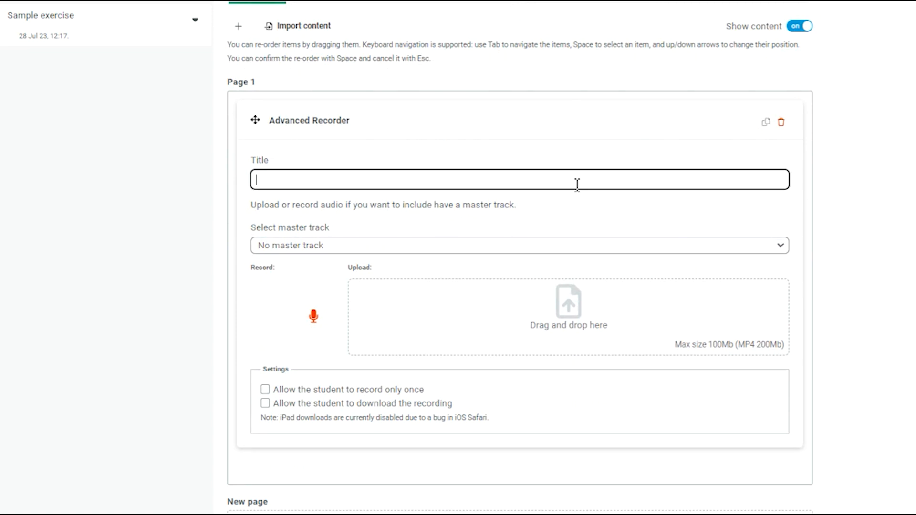
{"action": "type", "text": "Listen and repeat"}
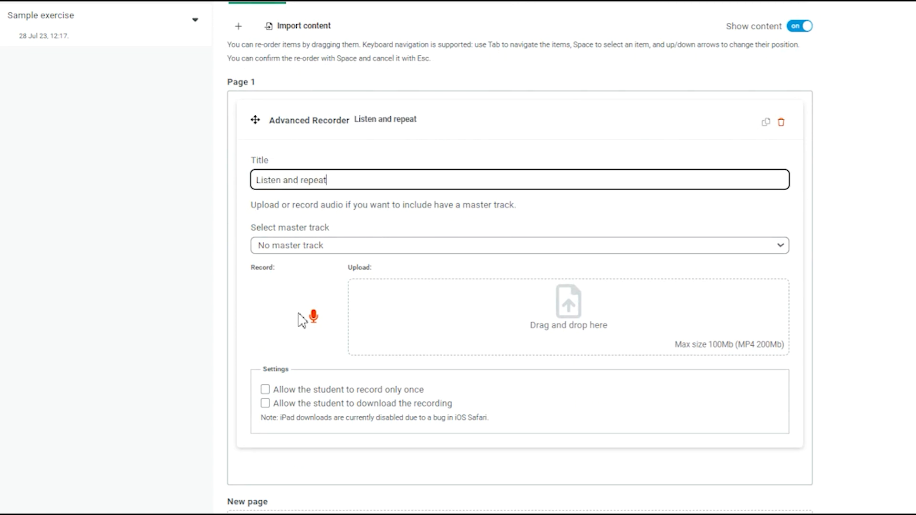
Step: Record a spoken audio clip of about 9 seconds as the advanced recorder's master track
{"action": "left_click", "coordinate": [315, 315]}
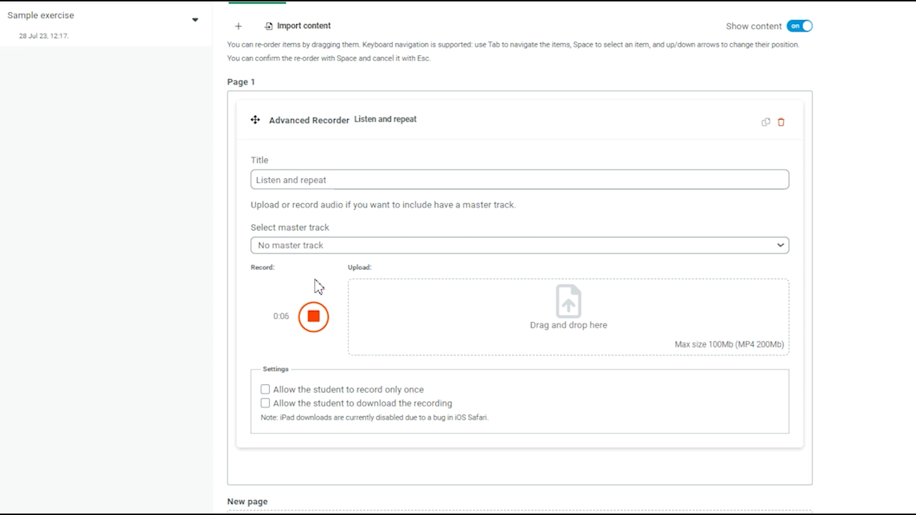
{"action": "left_click", "coordinate": [315, 319]}
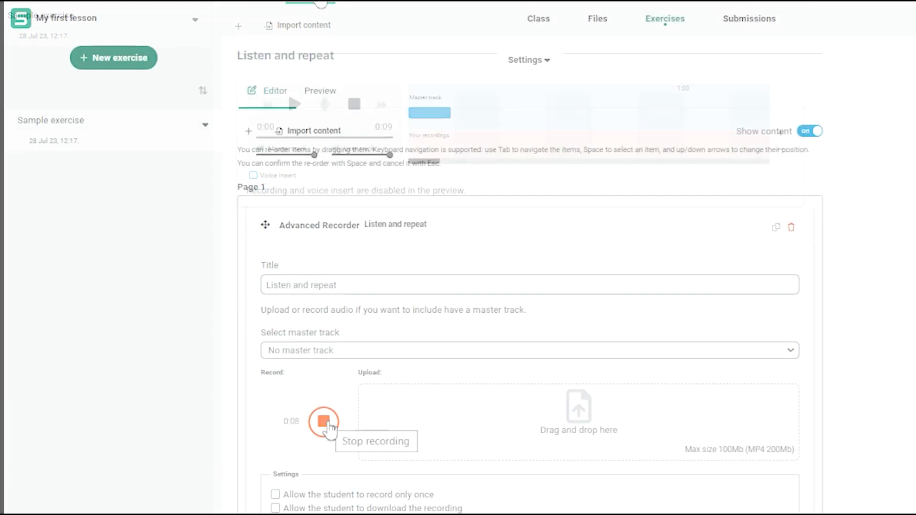
{"action": "left_click", "coordinate": [324, 422]}
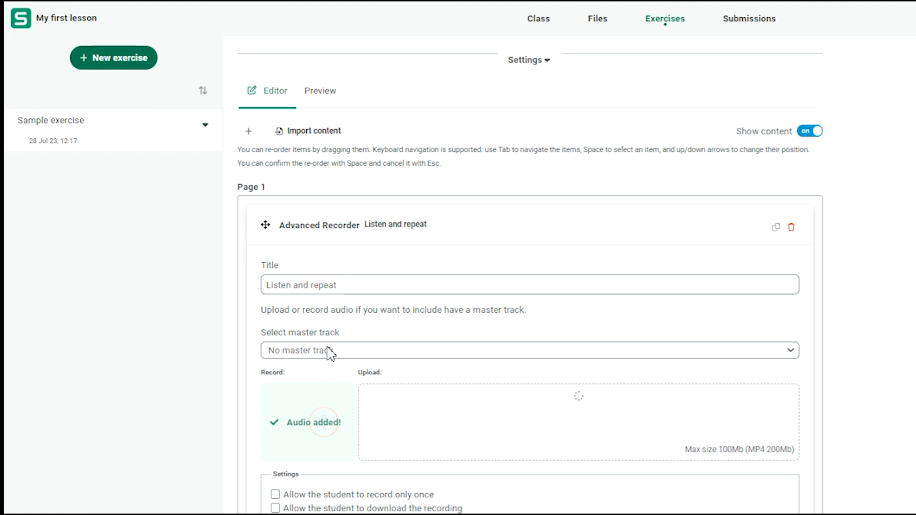
Step: Preview the advanced recorder task and play back its master track, pausing the playback partway
{"action": "left_click", "coordinate": [329, 101]}
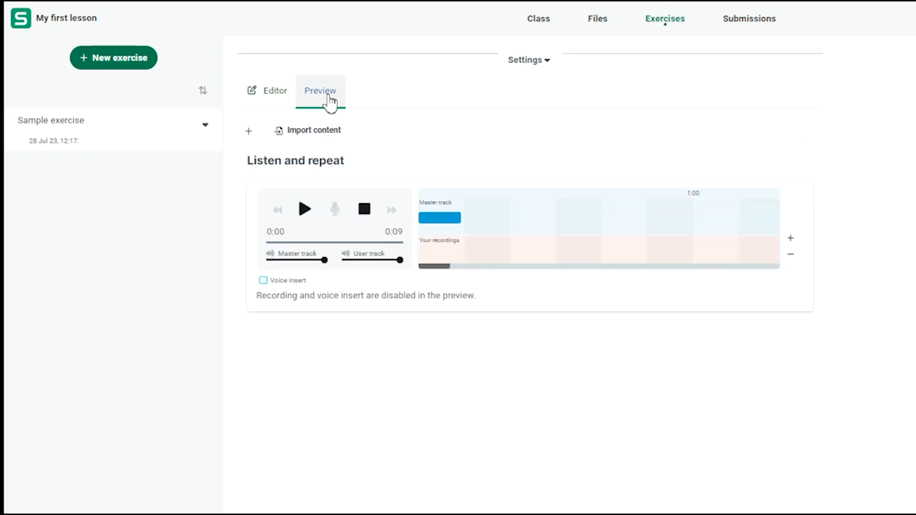
{"action": "left_click", "coordinate": [306, 213]}
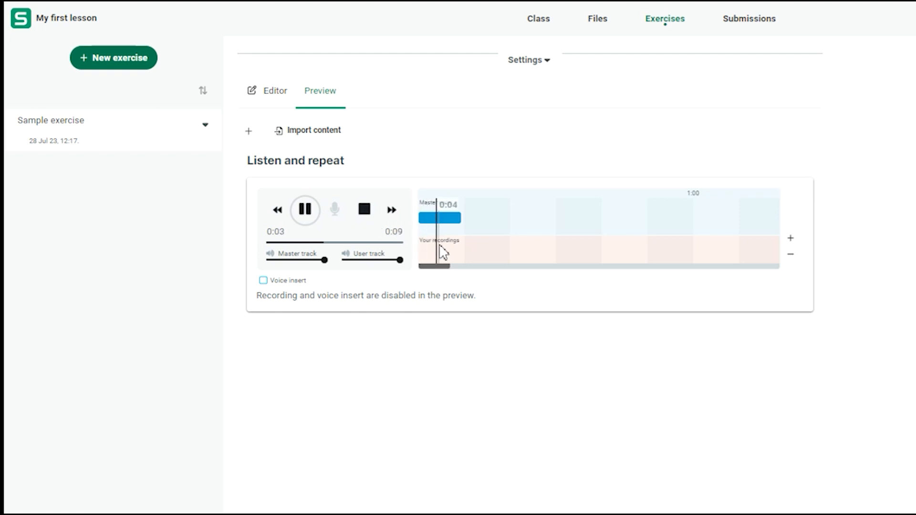
{"action": "left_click", "coordinate": [307, 215]}
{"action": "left_click", "coordinate": [308, 216]}
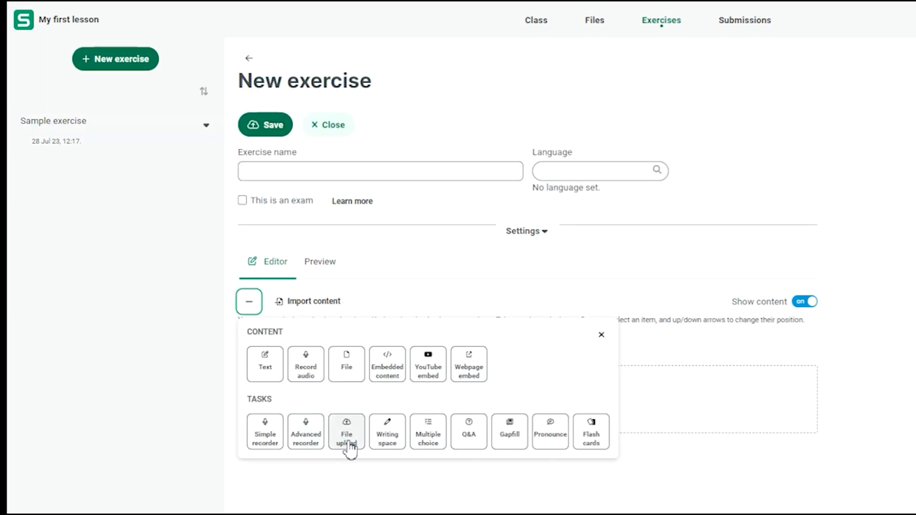
Step: Add a file upload task titled "IELTS" to the new exercise and preview it
{"action": "left_click", "coordinate": [347, 434]}
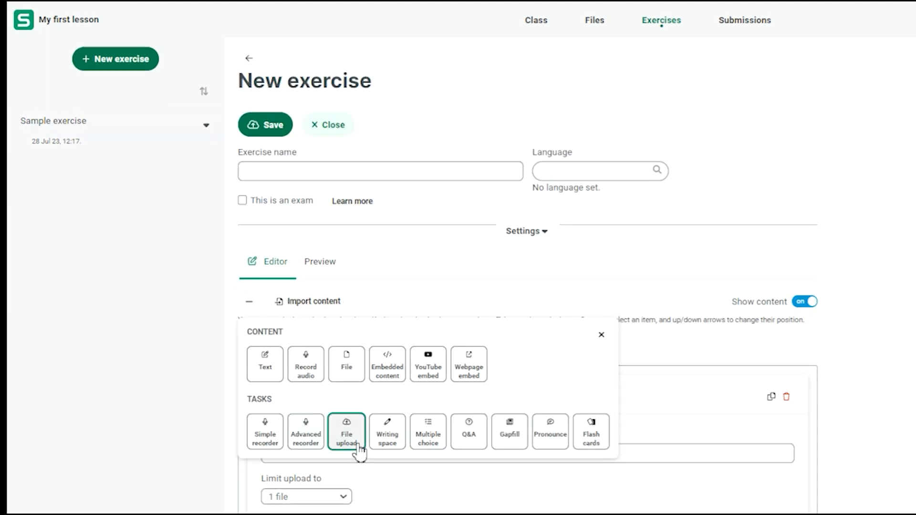
{"action": "left_click", "coordinate": [670, 421]}
{"action": "left_click", "coordinate": [572, 450]}
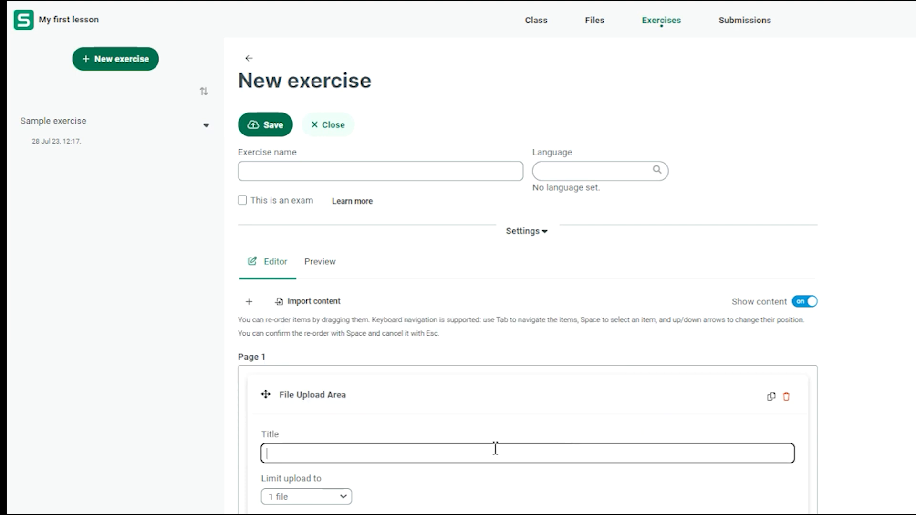
{"action": "type", "text": "IELTS"}
{"action": "left_click", "coordinate": [477, 511]}
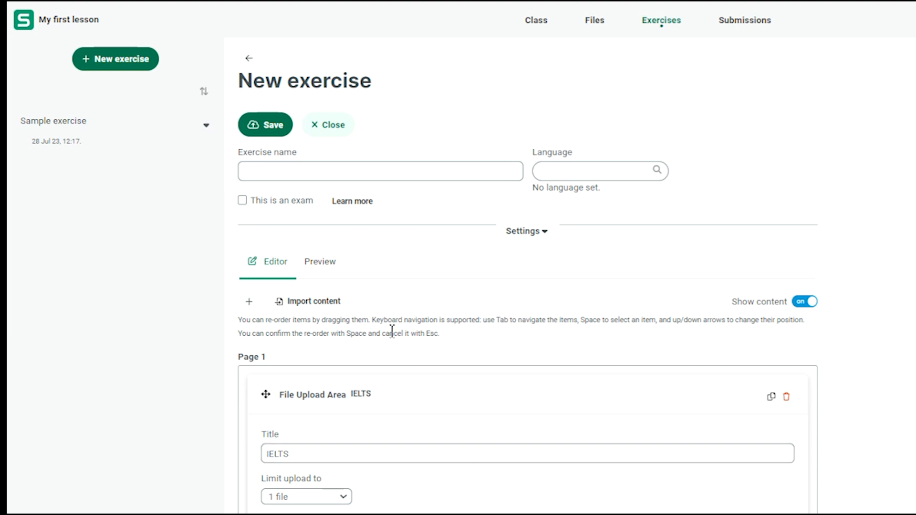
{"action": "left_click", "coordinate": [326, 268]}
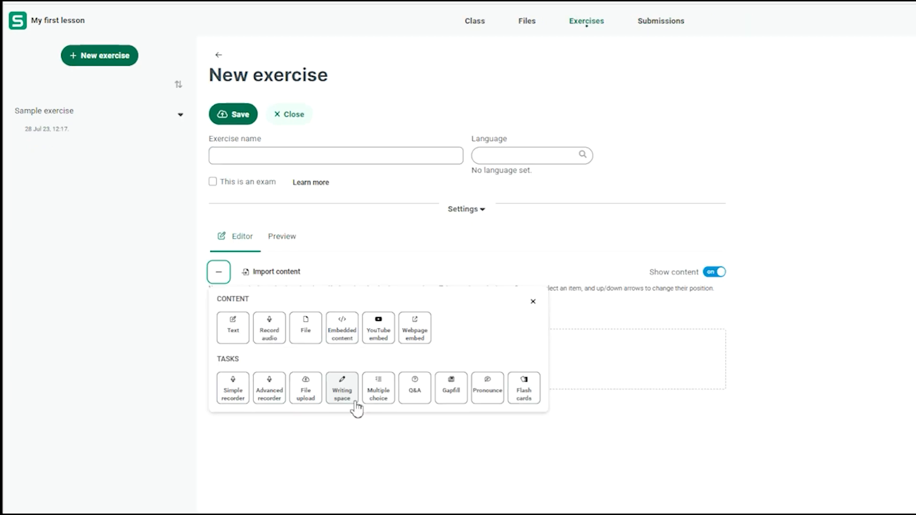
Step: Add a writing space task titled "Enter you response here:" with a maximum of 500 characters and preview it
{"action": "left_click", "coordinate": [356, 406]}
{"action": "left_click", "coordinate": [792, 423]}
{"action": "left_click", "coordinate": [434, 409]}
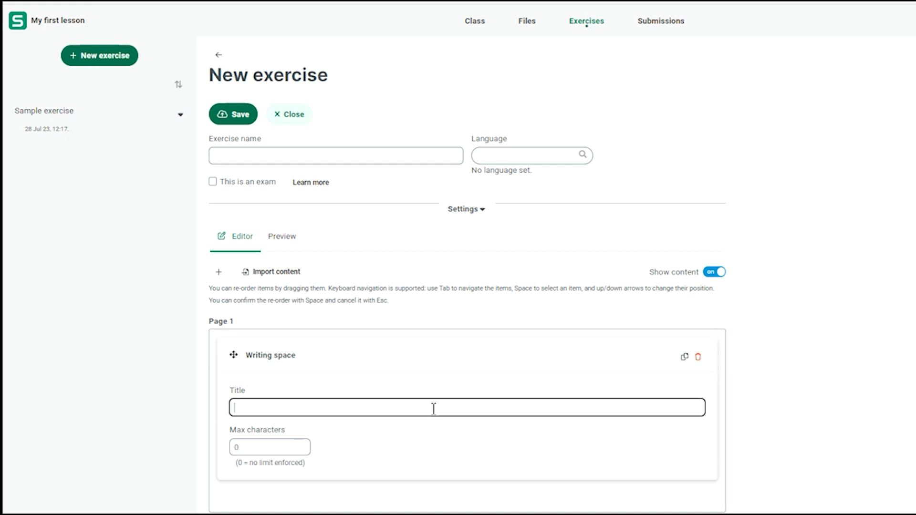
{"action": "type", "text": "Enter you response here:"}
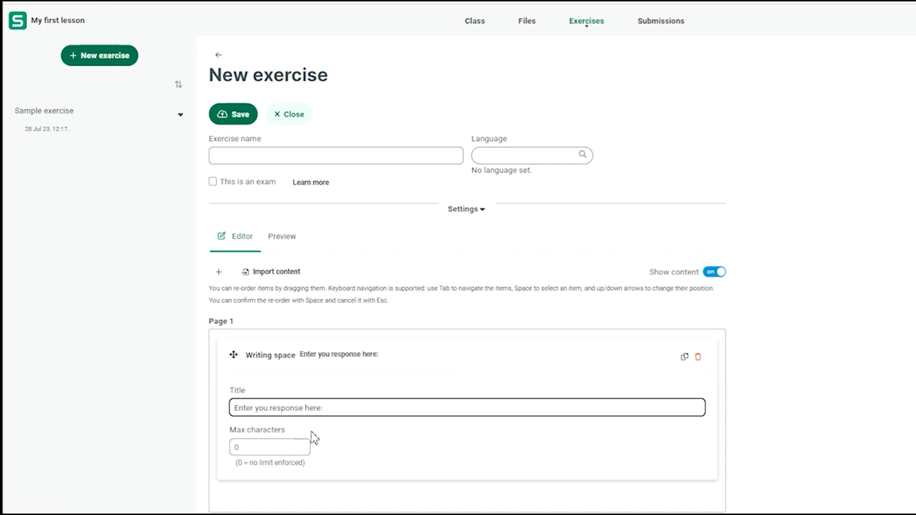
{"action": "left_click", "coordinate": [273, 446]}
{"action": "left_click", "coordinate": [379, 453]}
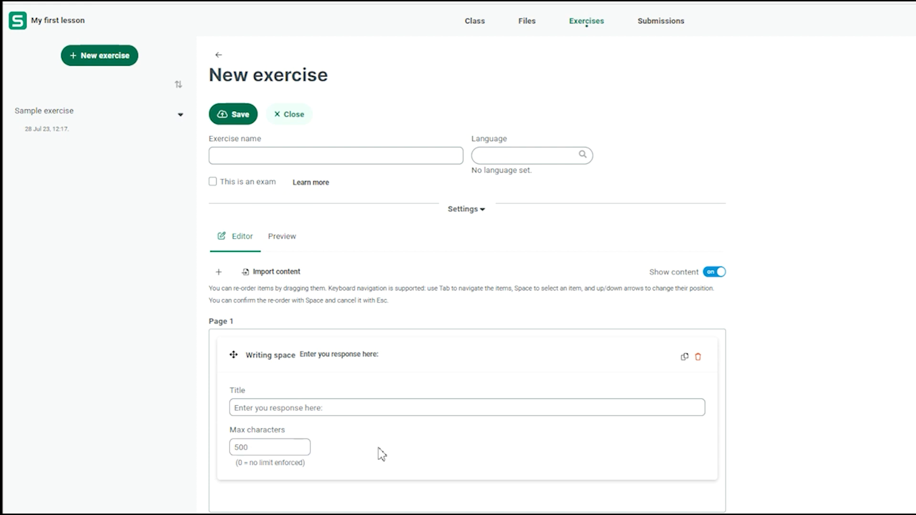
{"action": "left_click", "coordinate": [294, 237]}
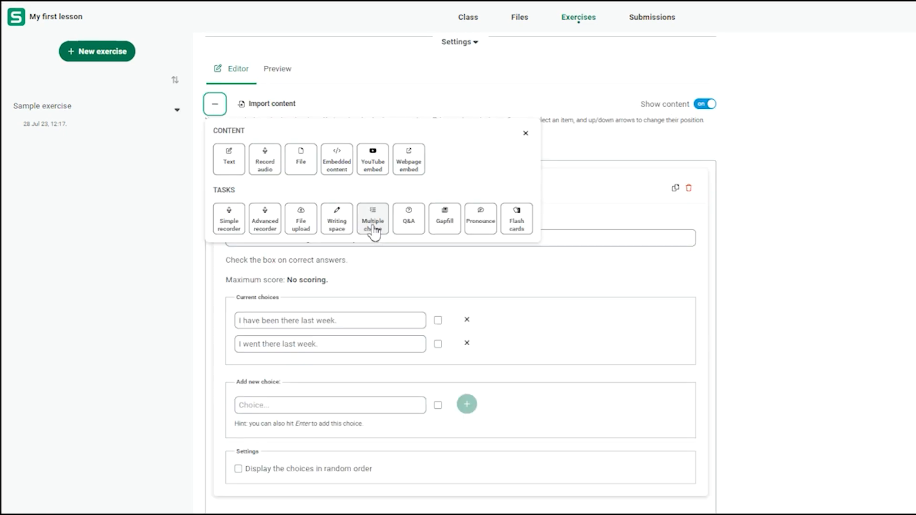
Step: Add the multiple choice task "Which sentences are grammatically correct?" with choices "I have been there last week." and "I went there last week." and preview it
{"action": "left_click", "coordinate": [375, 231]}
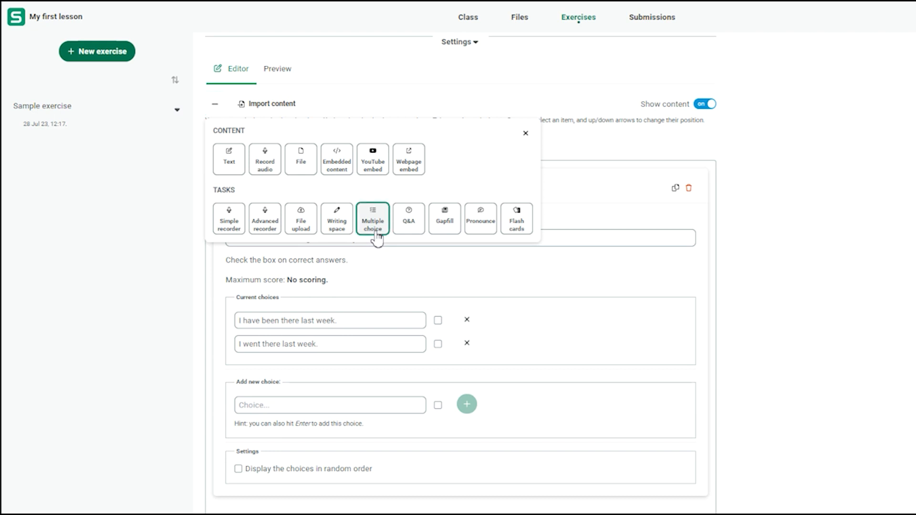
{"action": "left_click", "coordinate": [576, 275]}
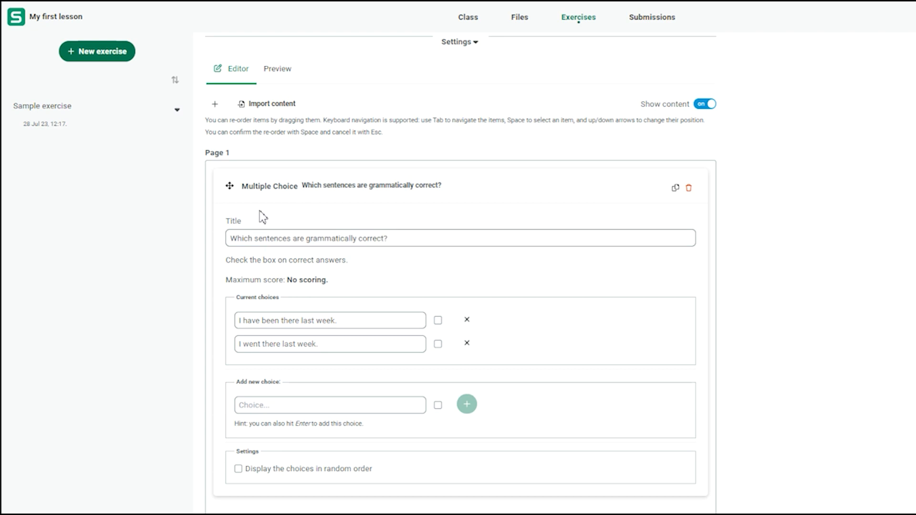
{"action": "left_click", "coordinate": [287, 73]}
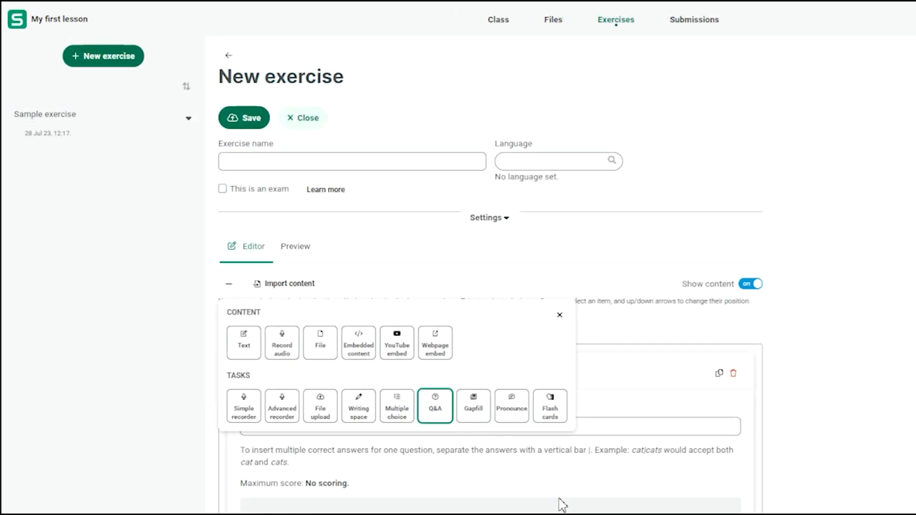
Step: Import the animal word pairs with Source and Target columns and create a Q&A task from them
{"action": "scroll", "coordinate": [566, 491], "scroll_direction": "down", "scroll_amount": 3}
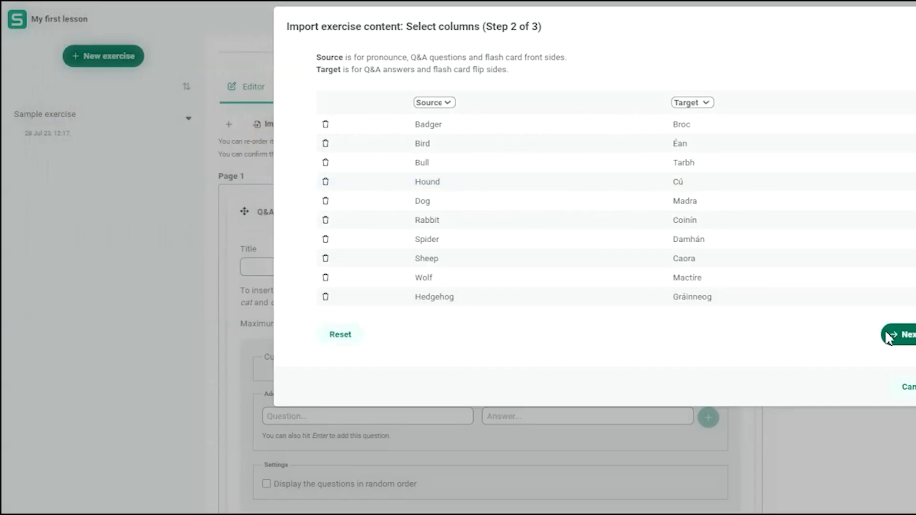
{"action": "left_click", "coordinate": [890, 335]}
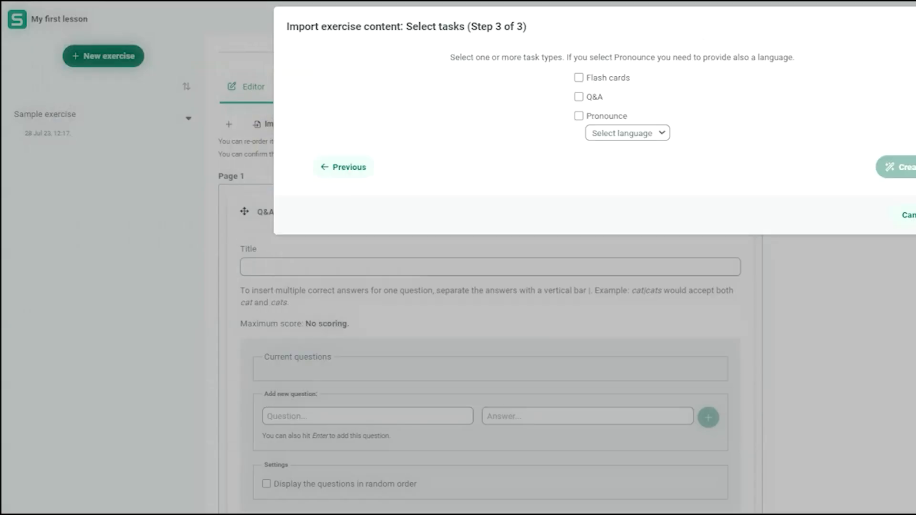
{"action": "left_click", "coordinate": [578, 98]}
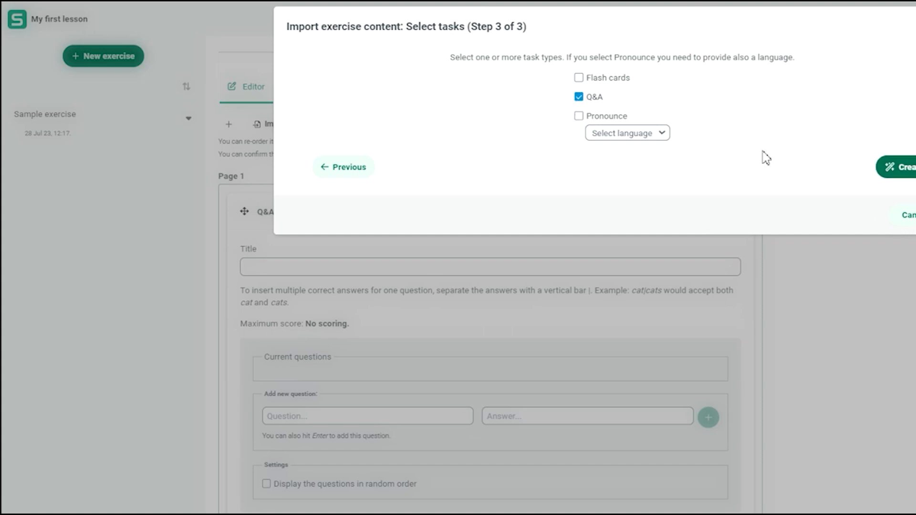
{"action": "left_click", "coordinate": [901, 175]}
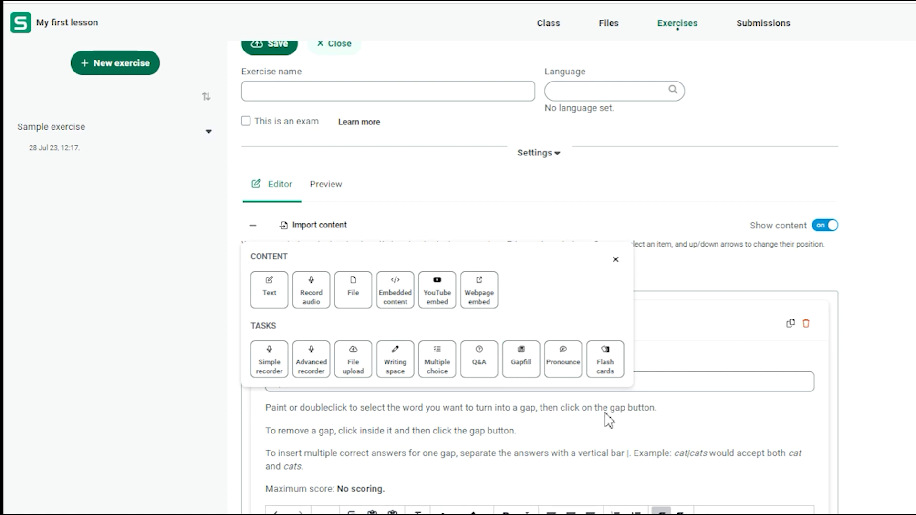
Step: Add three sentences to the gapfill task "Input the correct FUTURE TENSE", turn "leaves.", "meeting" and "is going to" into gaps, and preview it
{"action": "left_click", "coordinate": [686, 354]}
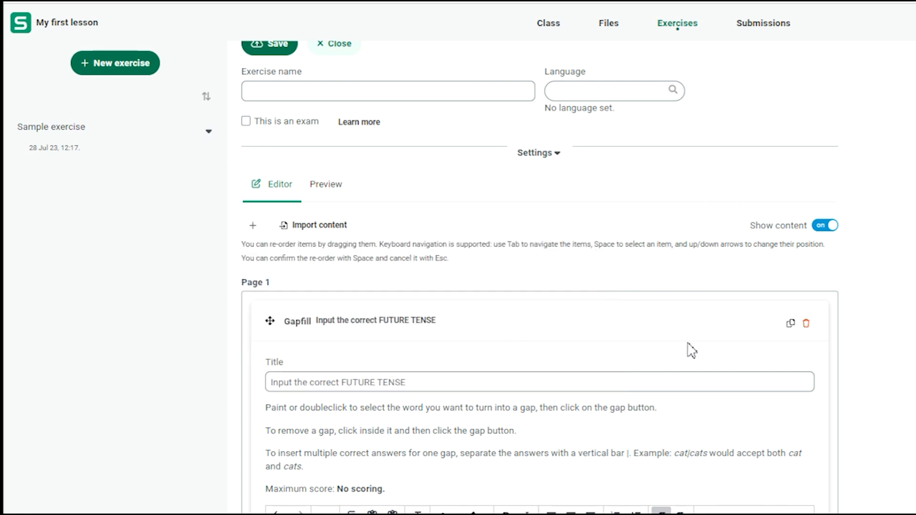
{"action": "scroll", "coordinate": [620, 357], "scroll_direction": "down", "scroll_amount": 3}
{"action": "type", "text": "At 9.00 the train leaves. I am meeting my mother tomorrow at the park. Tom said he is going to stop smoking soon."}
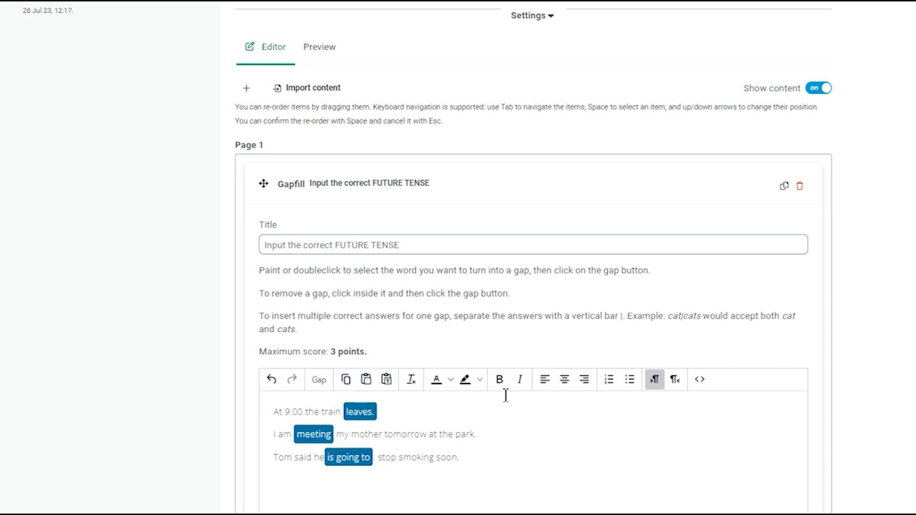
{"action": "left_click", "coordinate": [336, 57]}
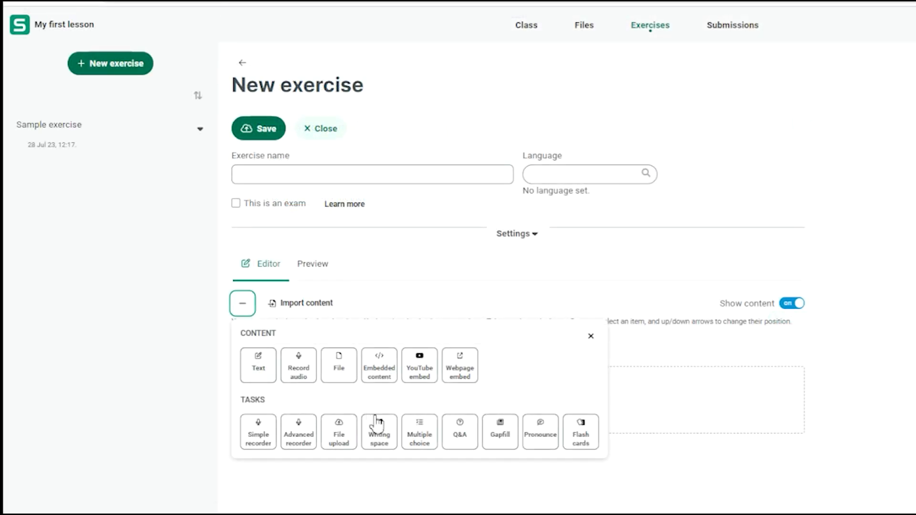
Step: Add a pronunciation task titled "Can you tell me where the bus stop is please?" with English (United Kingdom) as the source language
{"action": "left_click", "coordinate": [544, 447]}
{"action": "left_click", "coordinate": [687, 424]}
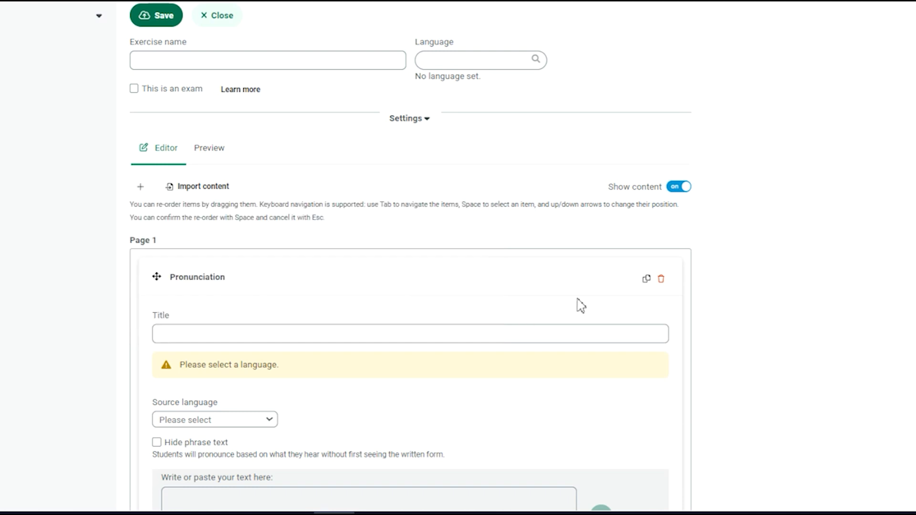
{"action": "left_click", "coordinate": [253, 331]}
{"action": "type", "text": "Can you tell me where the bus stop is please?"}
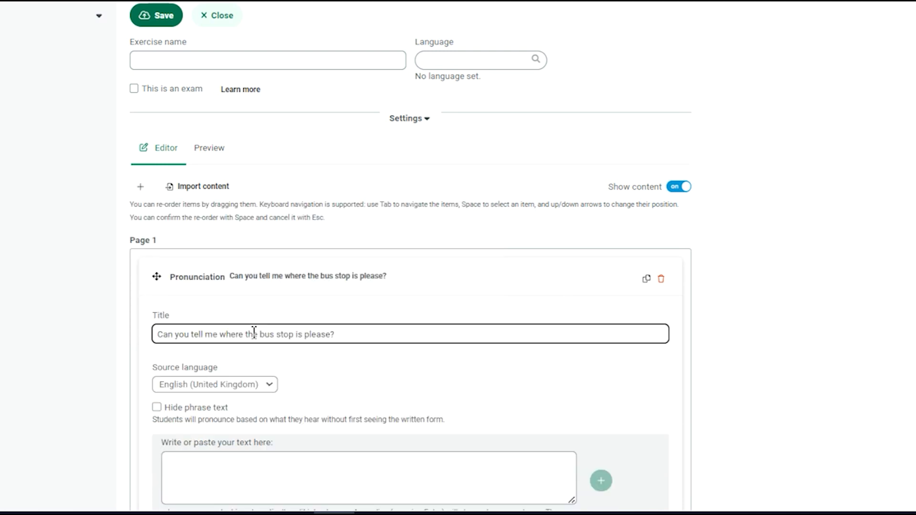
{"action": "left_click", "coordinate": [221, 460]}
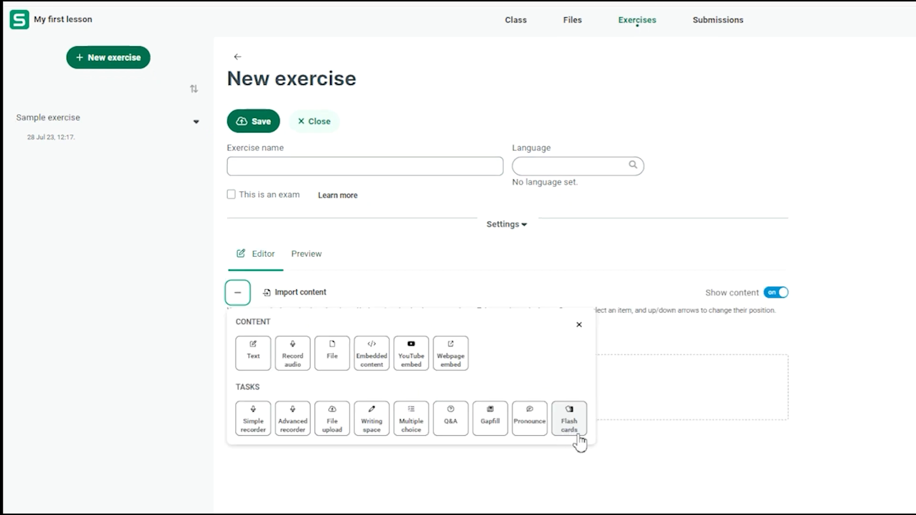
Step: Add a flash cards task with animal cards, including a dog picture for "Hound" with the answer "Cú", and preview the cards
{"action": "left_click", "coordinate": [589, 449]}
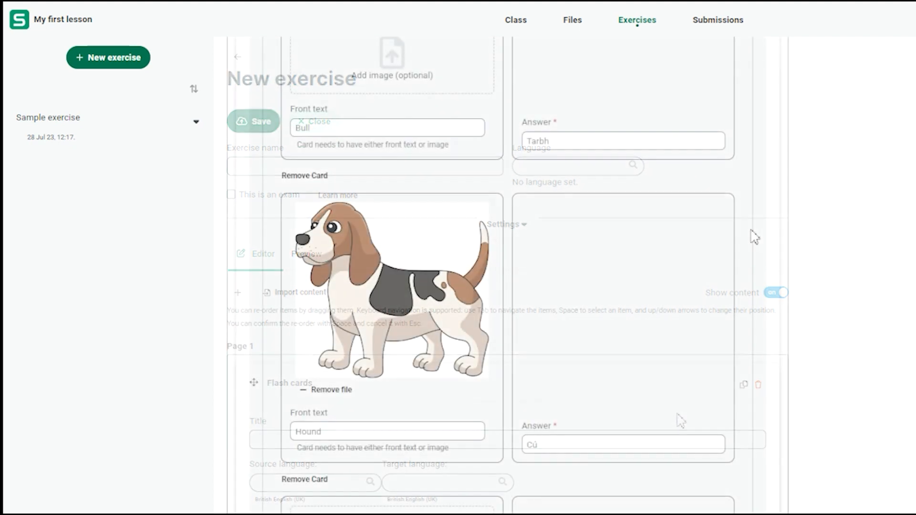
{"action": "scroll", "coordinate": [750, 236], "scroll_direction": "up", "scroll_amount": 10}
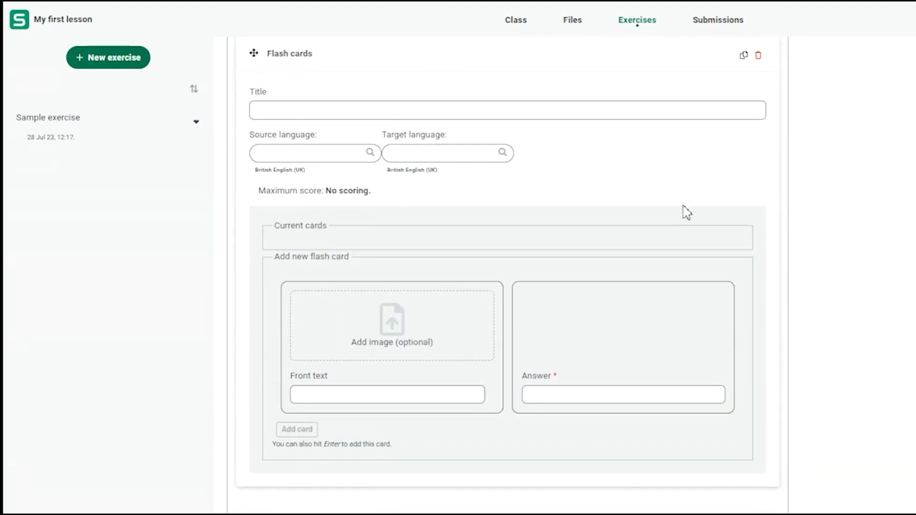
{"action": "scroll", "coordinate": [687, 212], "scroll_direction": "up", "scroll_amount": 7}
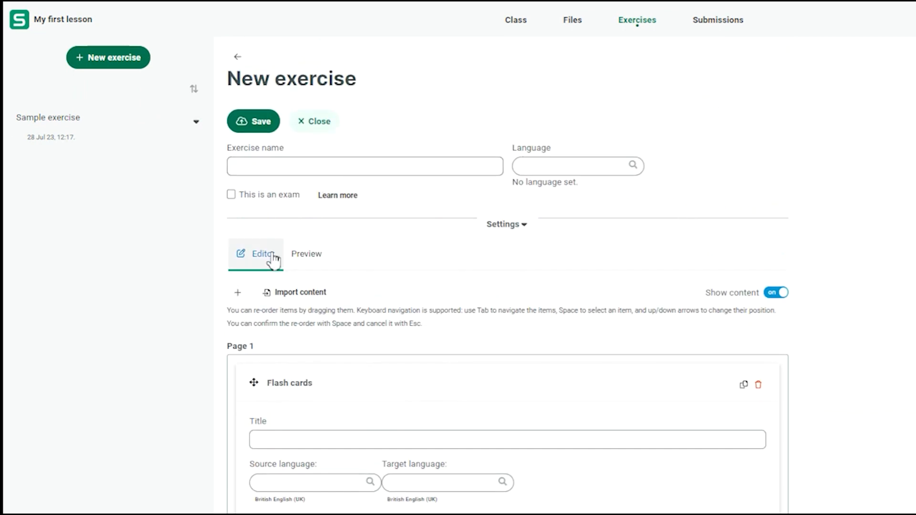
{"action": "left_click", "coordinate": [306, 253]}
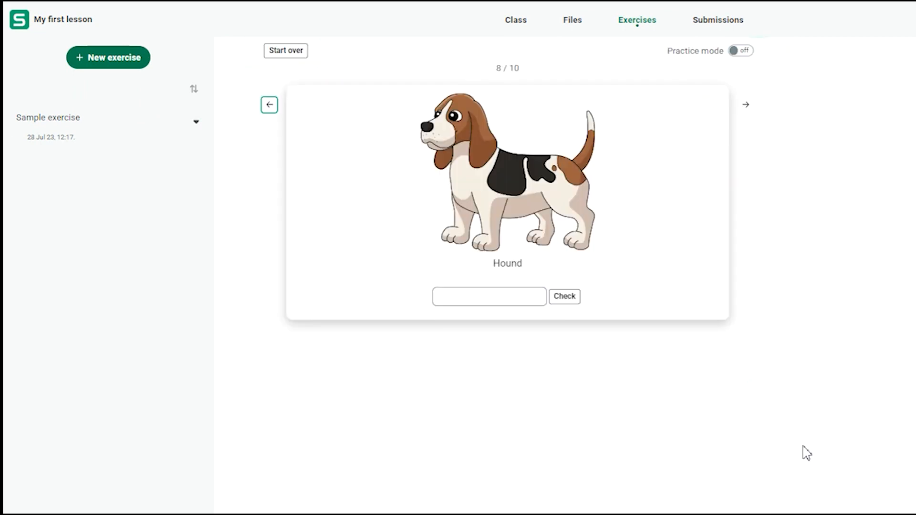